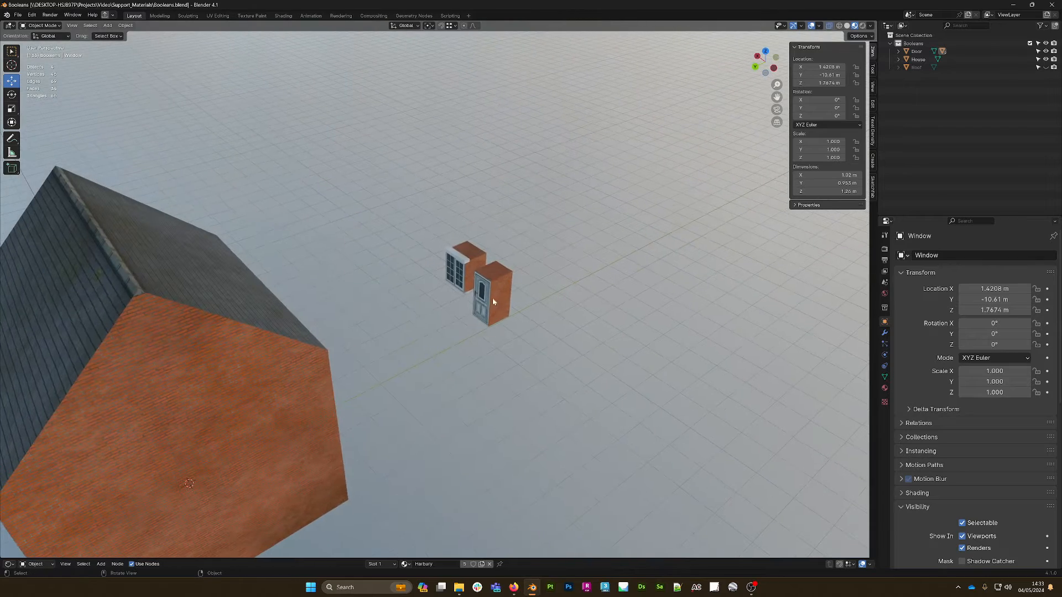
- Examine the house, door, window block and window sill as separate objects in the scene
click(492, 293)
scroll(493, 291, up, 3)
click(310, 260)
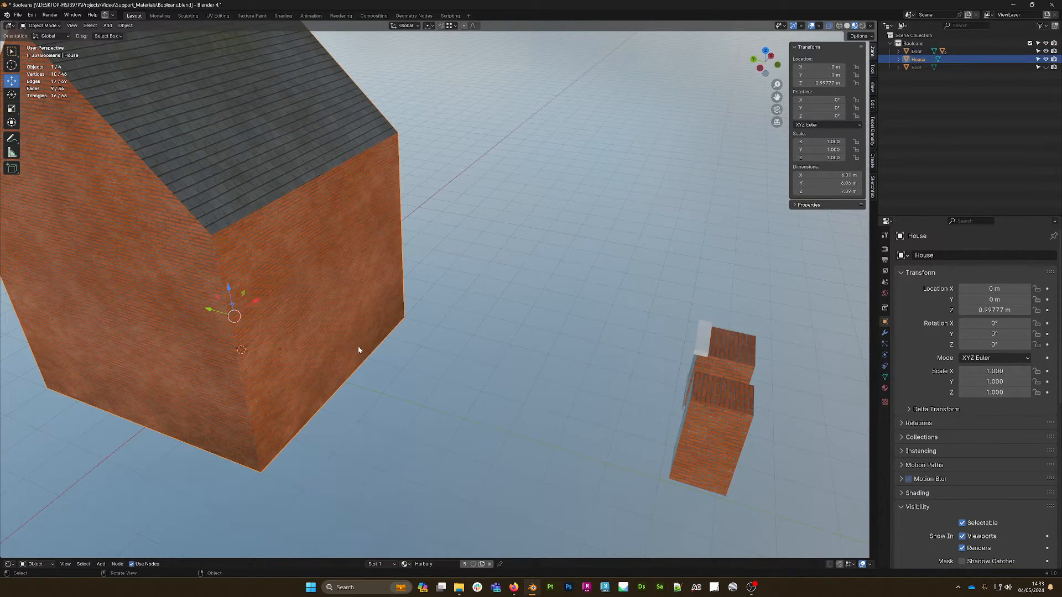
middle_drag(359, 349, 273, 291)
middle_drag(372, 324, 502, 343)
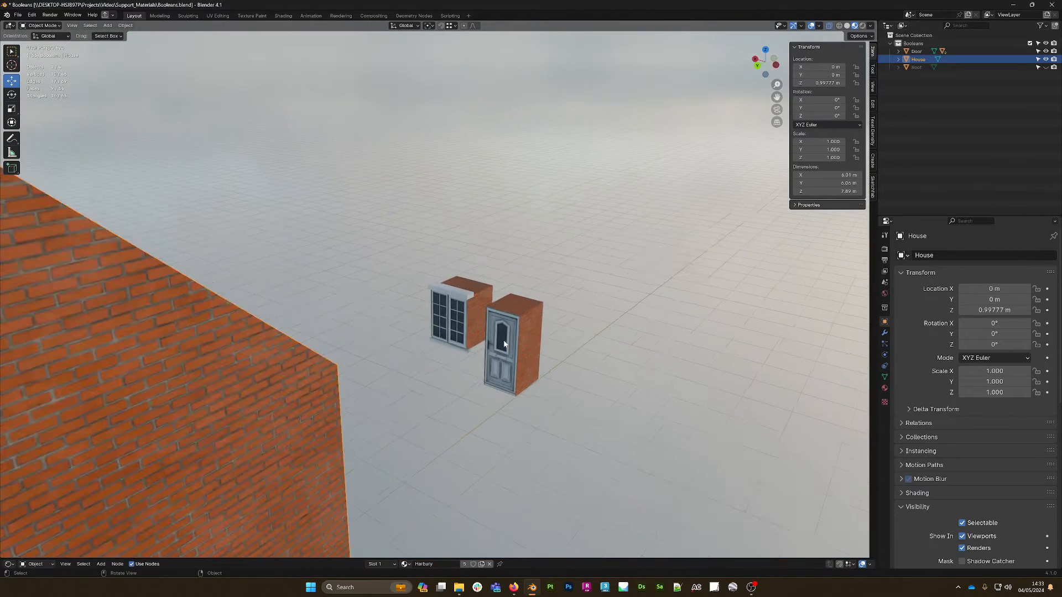
scroll(502, 343, up, 4)
click(575, 365)
click(462, 346)
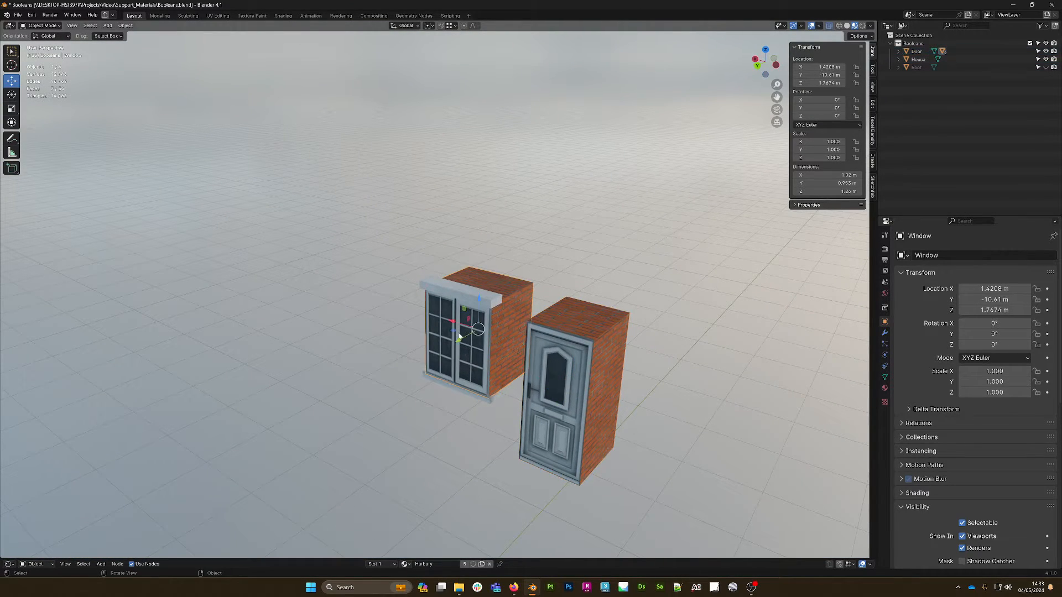
click(485, 403)
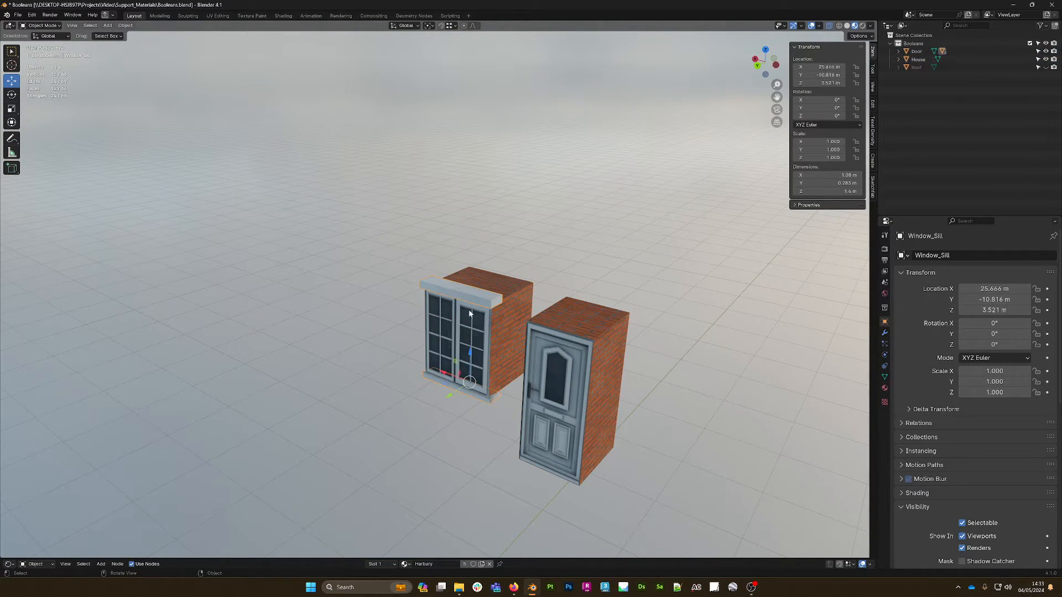
mouse_move(495, 343)
middle_down()
mouse_move(531, 360)
mouse_move(549, 353)
mouse_move(496, 355)
middle_up()
scroll(512, 352, down, 6)
scroll(531, 361, up, 4)
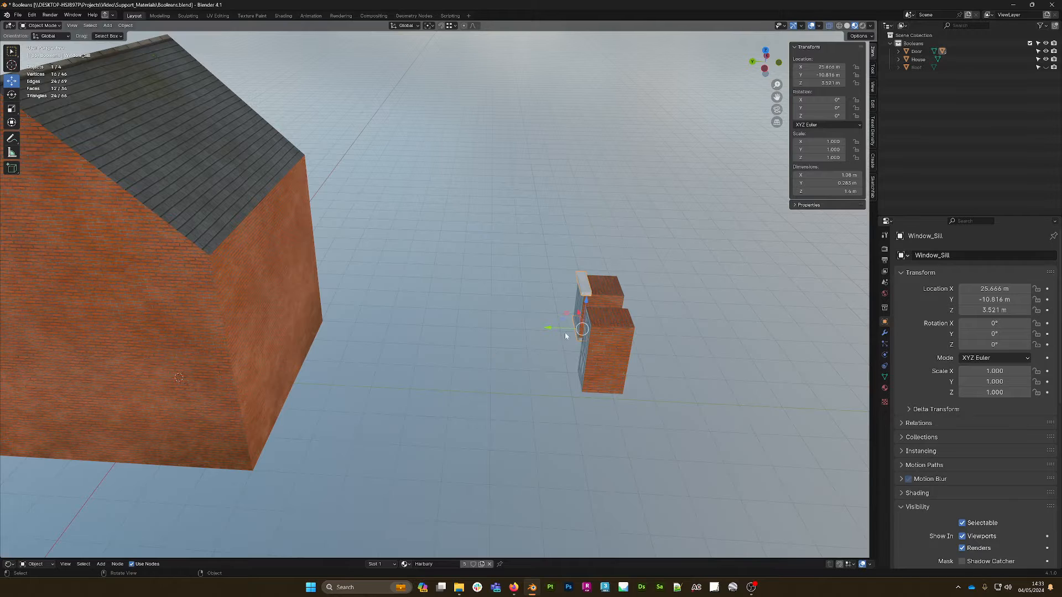
mouse_move(565, 335)
middle_down()
mouse_move(486, 338)
mouse_move(553, 321)
middle_up()
click(568, 312)
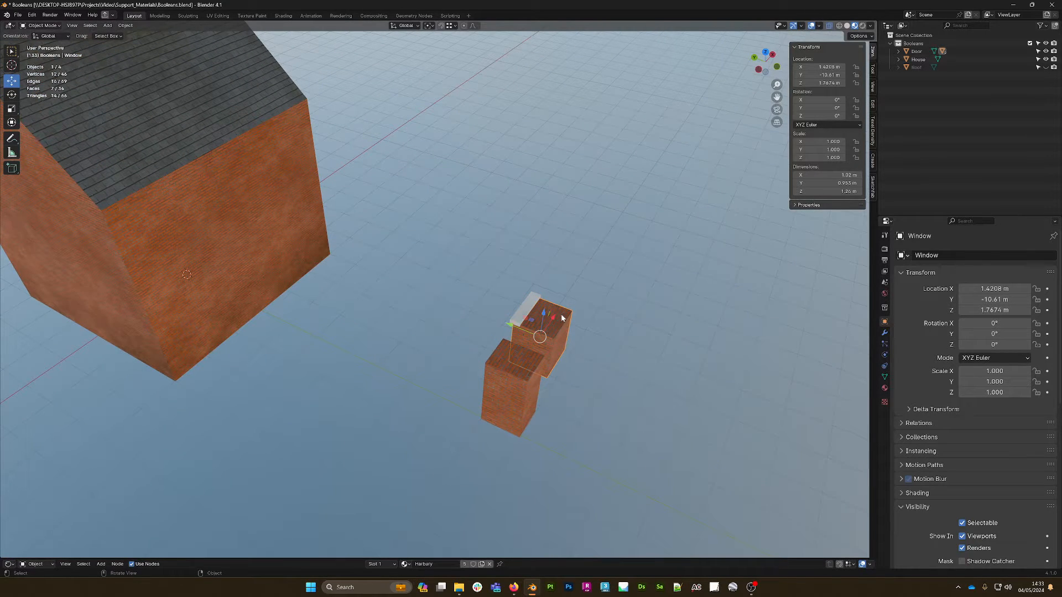
- Add a Difference Boolean modifier to the house and pick the Window block as its object
click(218, 201)
middle_drag(218, 201, 438, 303)
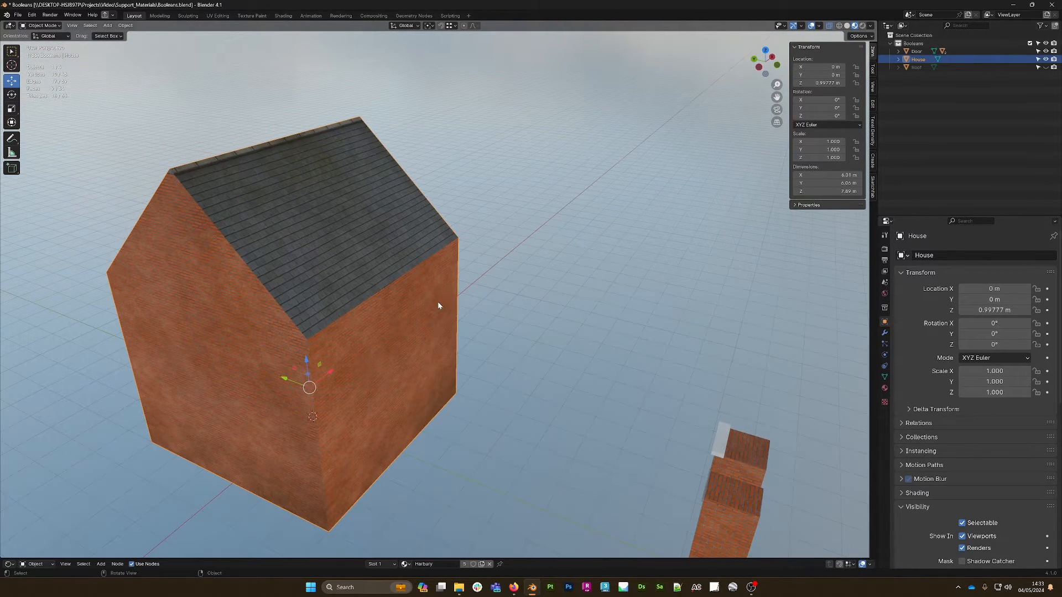
key(q)
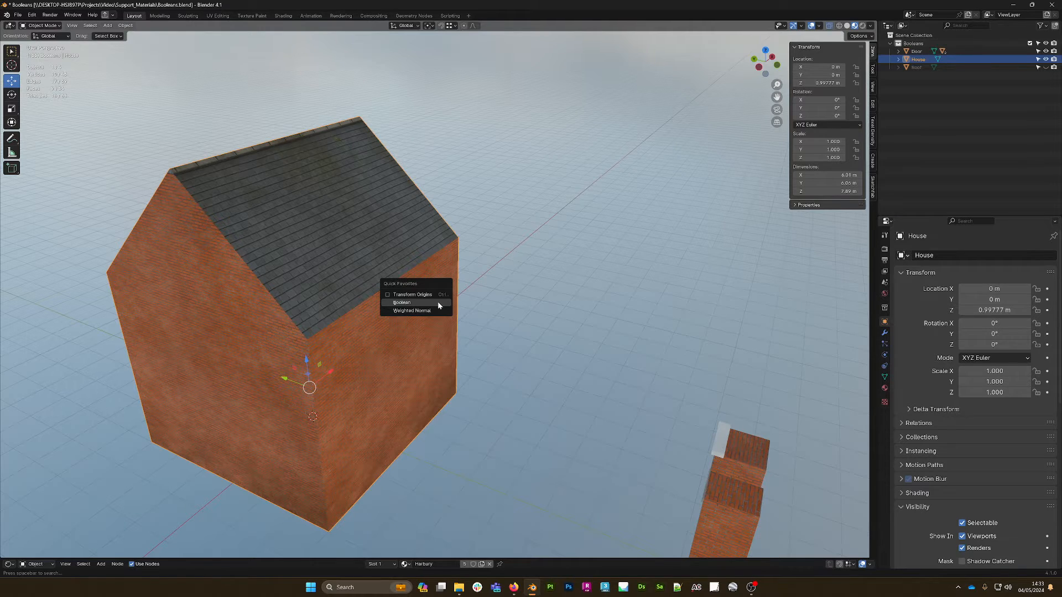
click(402, 303)
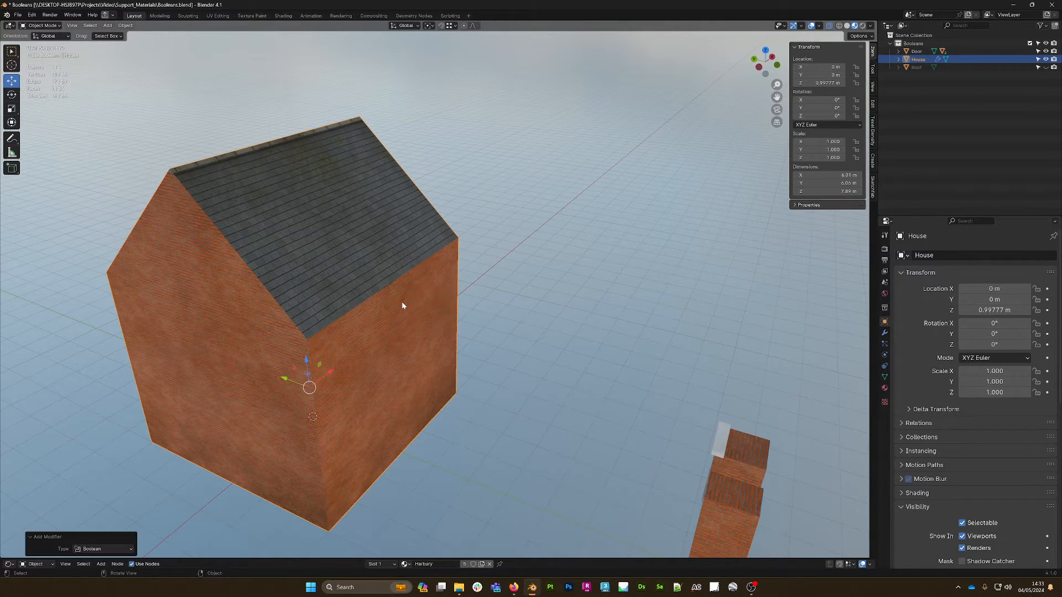
click(884, 333)
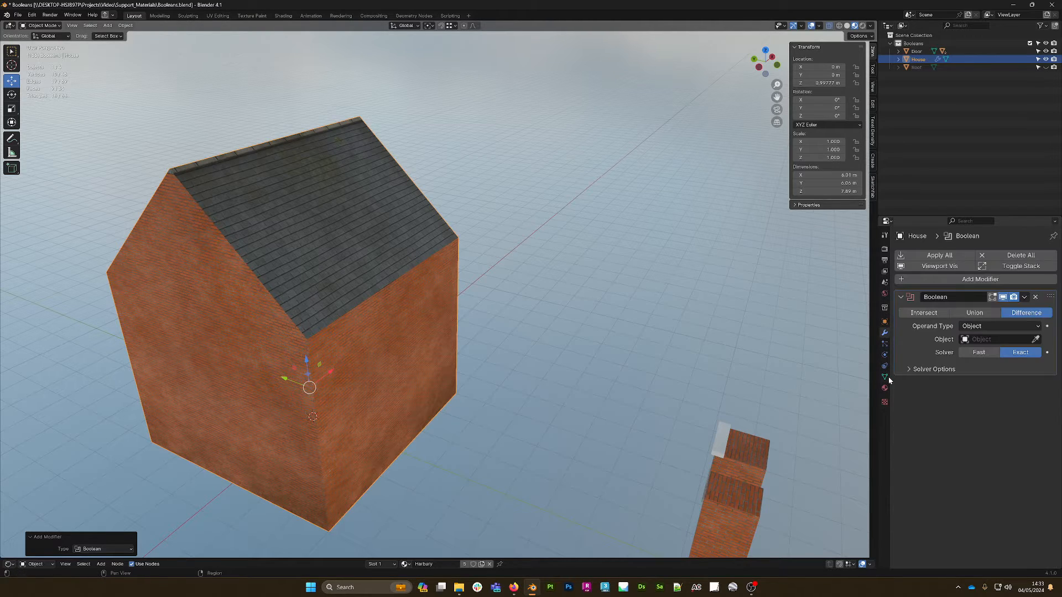
click(1037, 339)
click(749, 446)
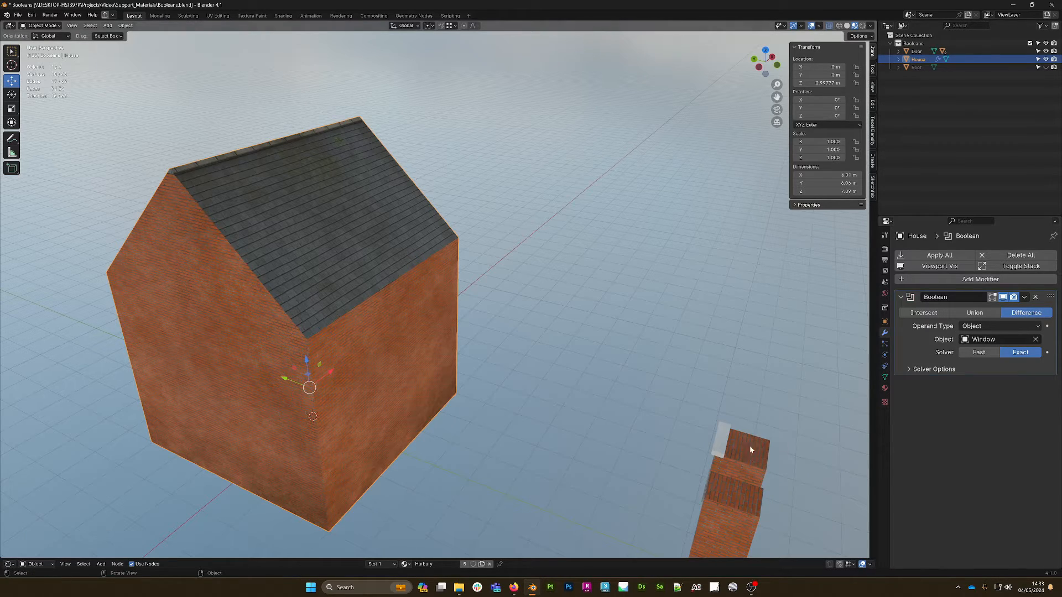
- Move the Window block with its sill along the Y axis into the house's side wall, to about Y -3.38 m
shift+middle_drag(745, 441, 675, 353)
click(645, 401)
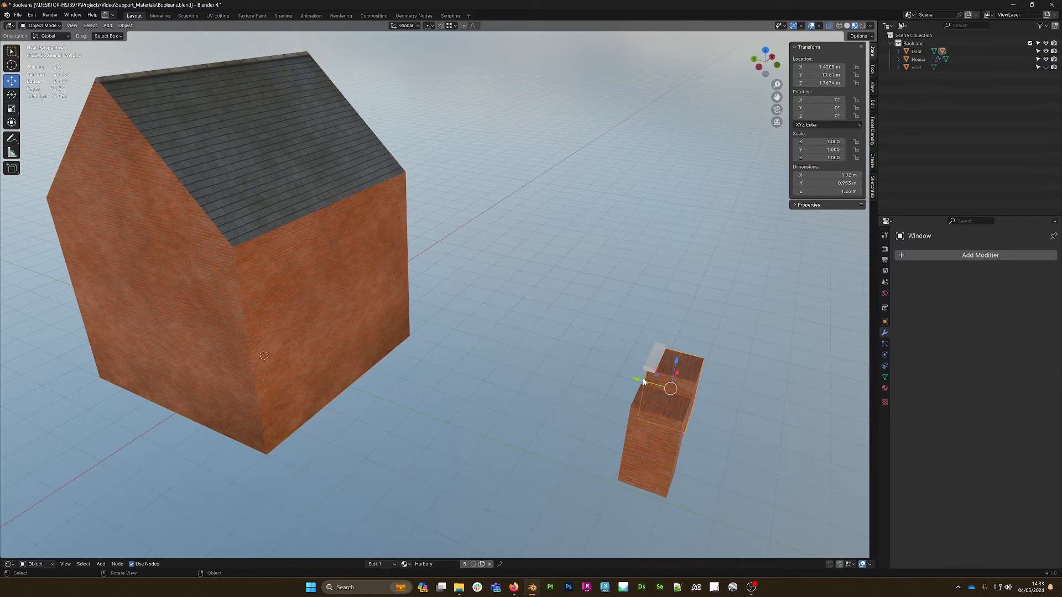
drag(643, 381, 445, 354)
scroll(539, 356, up, 2)
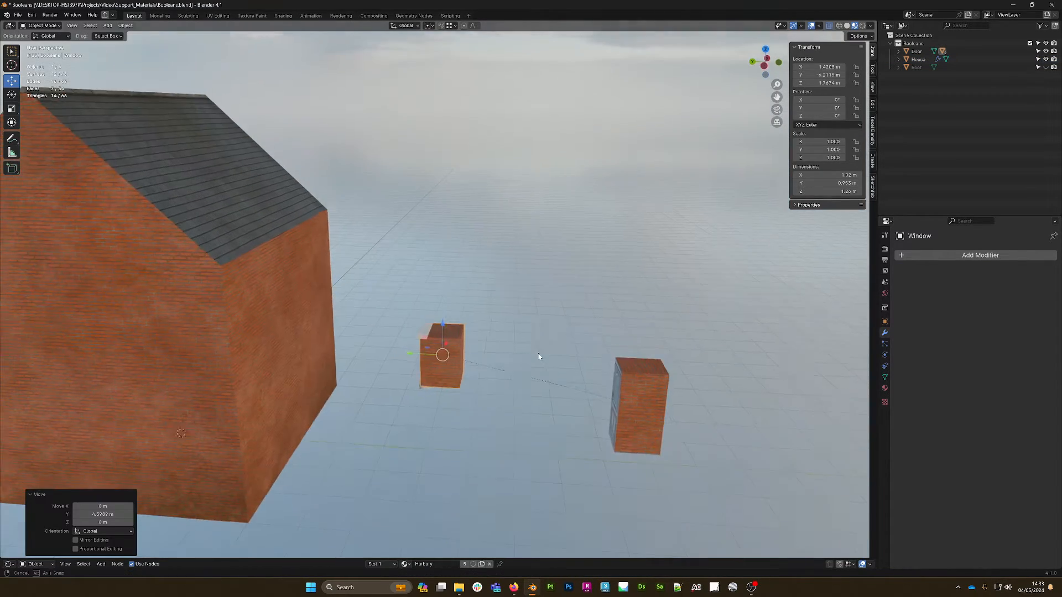
middle_drag(539, 356, 539, 351)
shift+middle_drag(539, 350, 607, 337)
scroll(609, 326, up, 3)
drag(599, 309, 408, 352)
middle_drag(407, 353, 486, 308)
- Inspect how the window sill and the Window block sit in the house's side wall
click(402, 252)
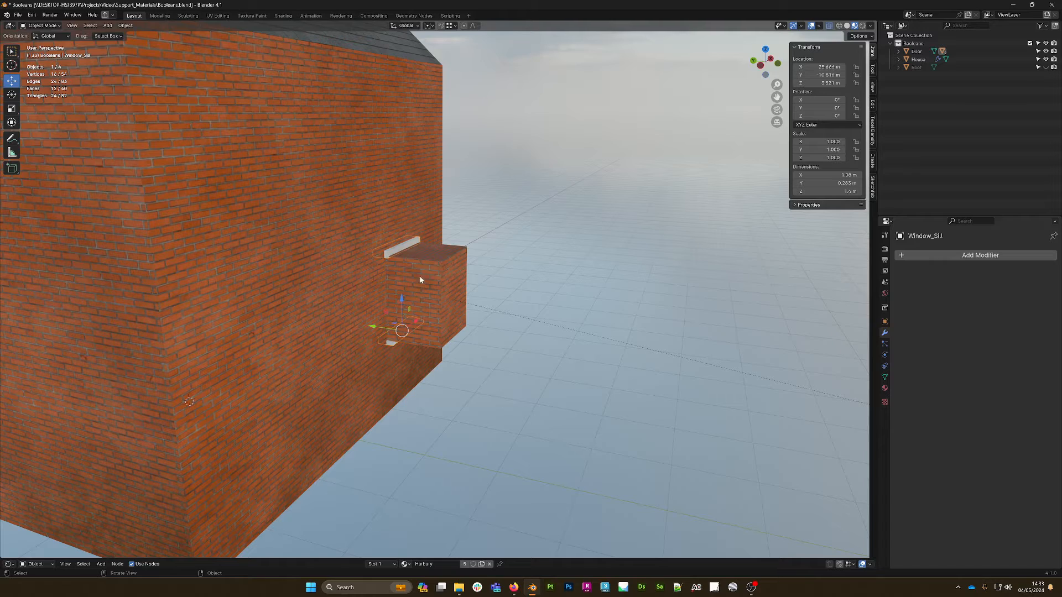
scroll(450, 274, down, 3)
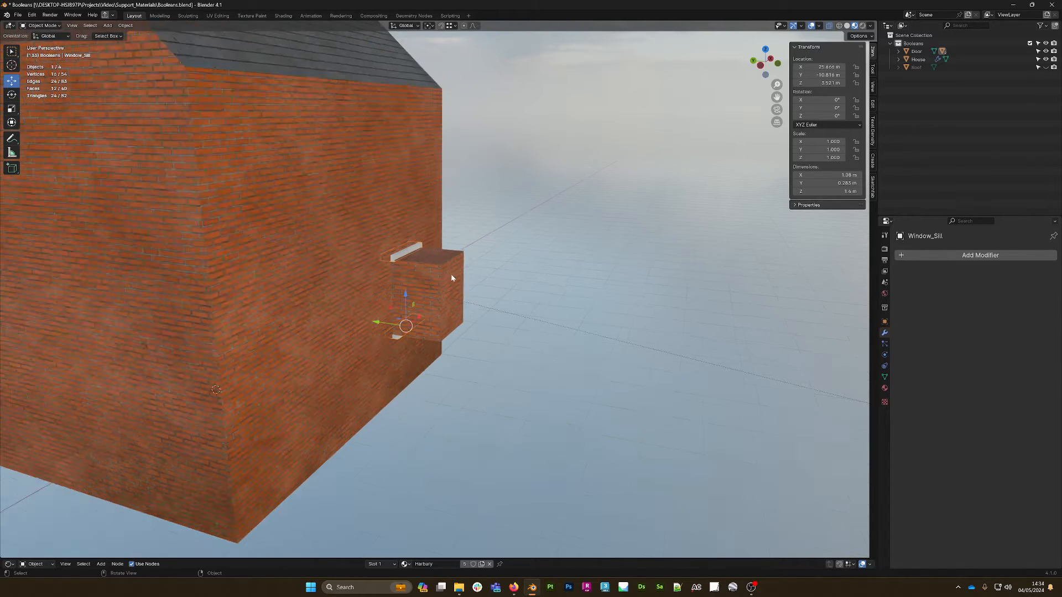
click(446, 268)
scroll(457, 321, up, 4)
scroll(457, 320, down, 4)
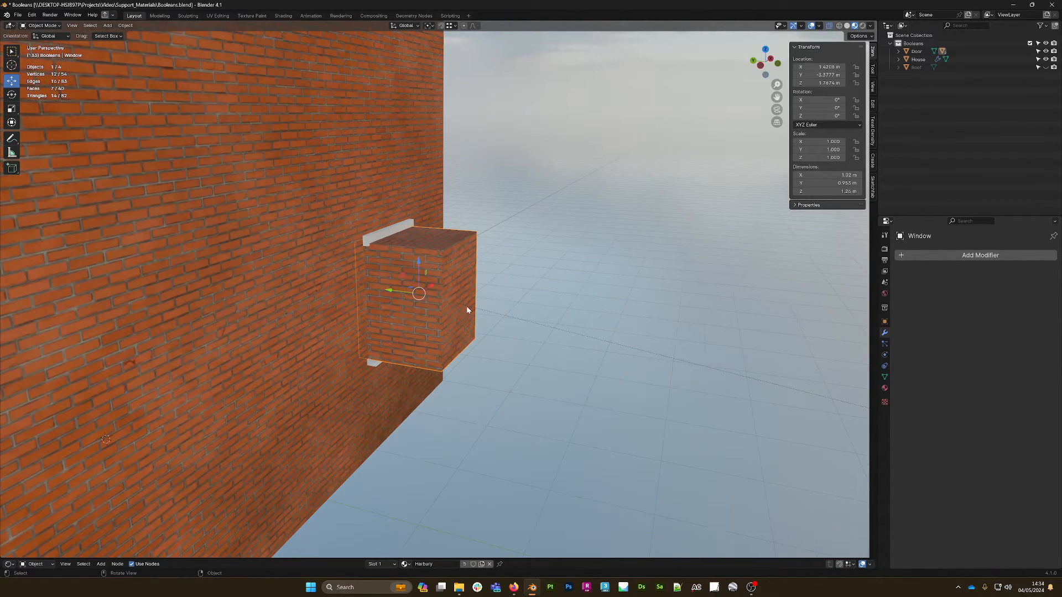
middle_drag(492, 308, 462, 280)
- Isolate the house, examine the window recess and its brick edges up close, and return to the full scene
click(483, 278)
scroll(482, 284, down, 3)
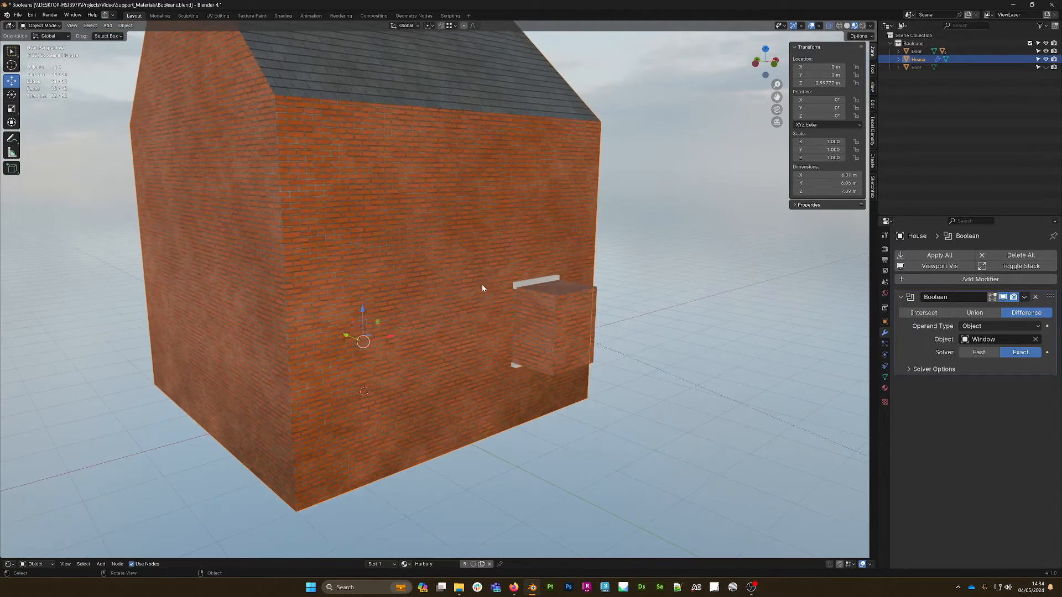
key(KP_Divide)
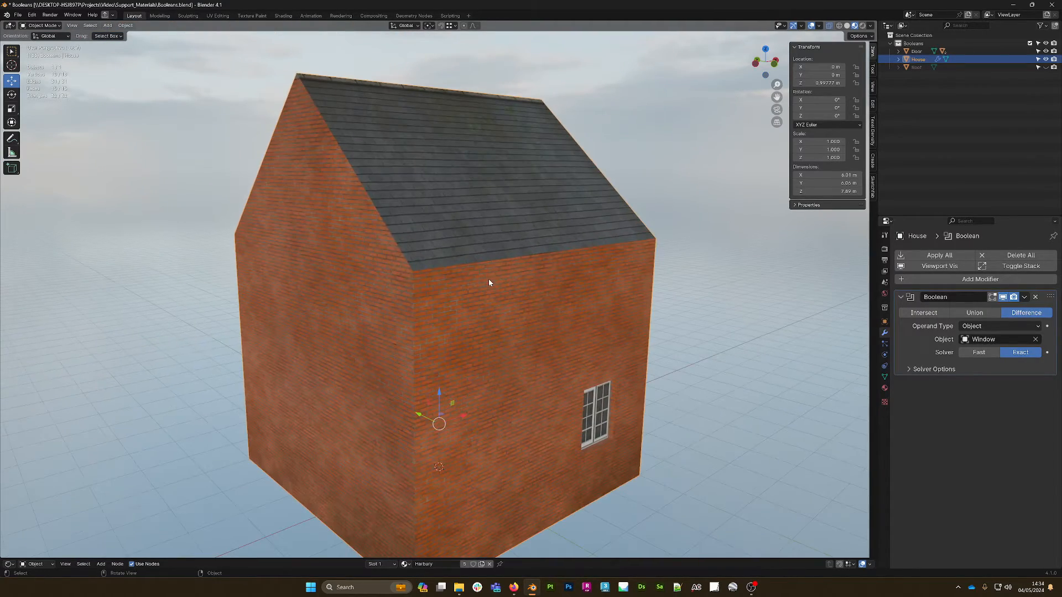
scroll(499, 306, up, 5)
scroll(512, 326, up, 3)
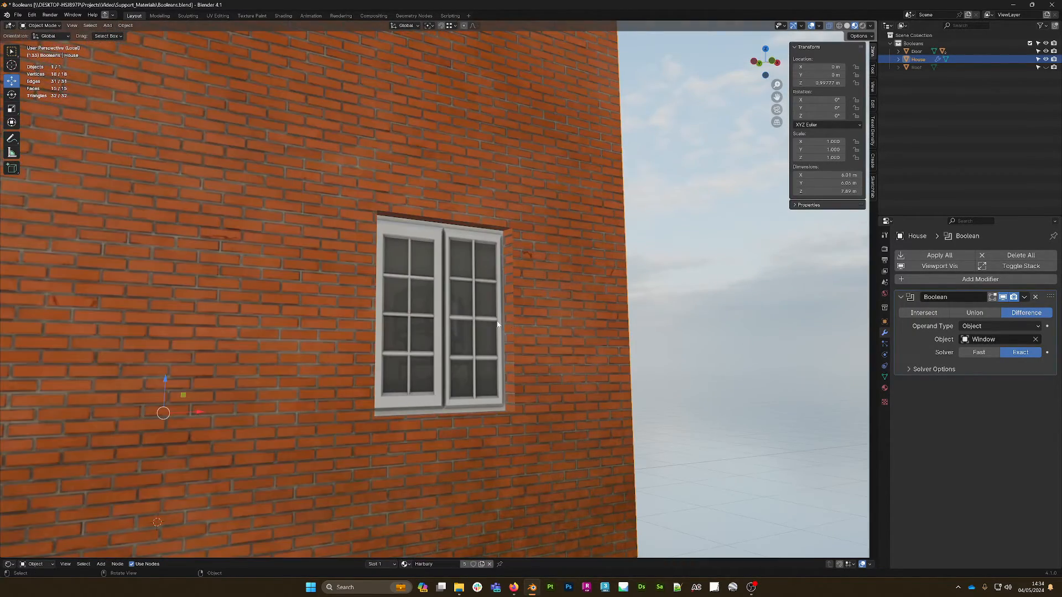
middle_drag(533, 308, 611, 296)
scroll(581, 289, up, 3)
middle_drag(705, 294, 673, 267)
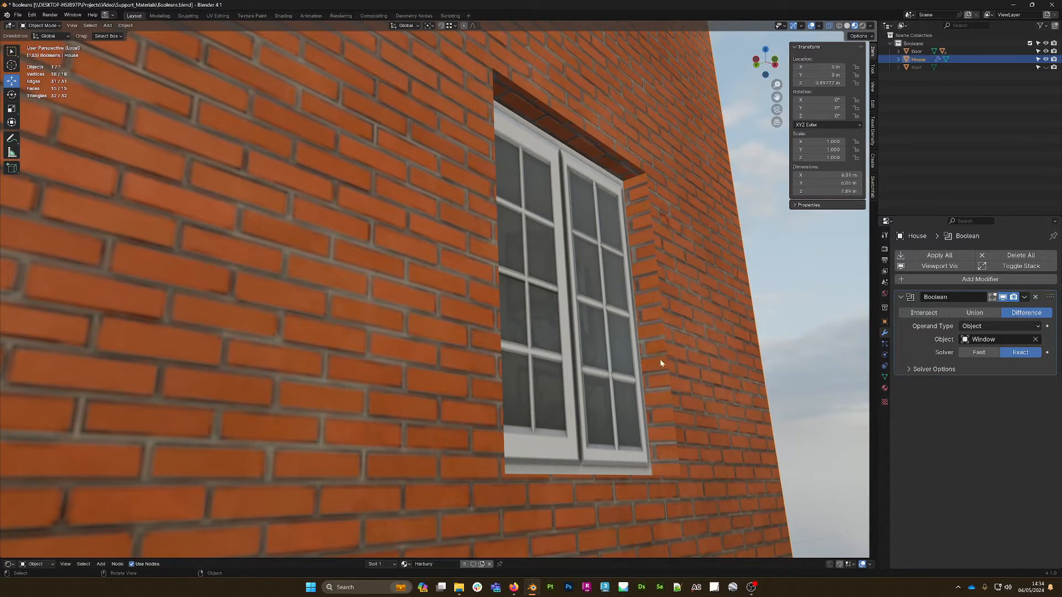
middle_drag(668, 268, 545, 307)
scroll(645, 260, down, 5)
scroll(578, 286, down, 5)
key(slash)
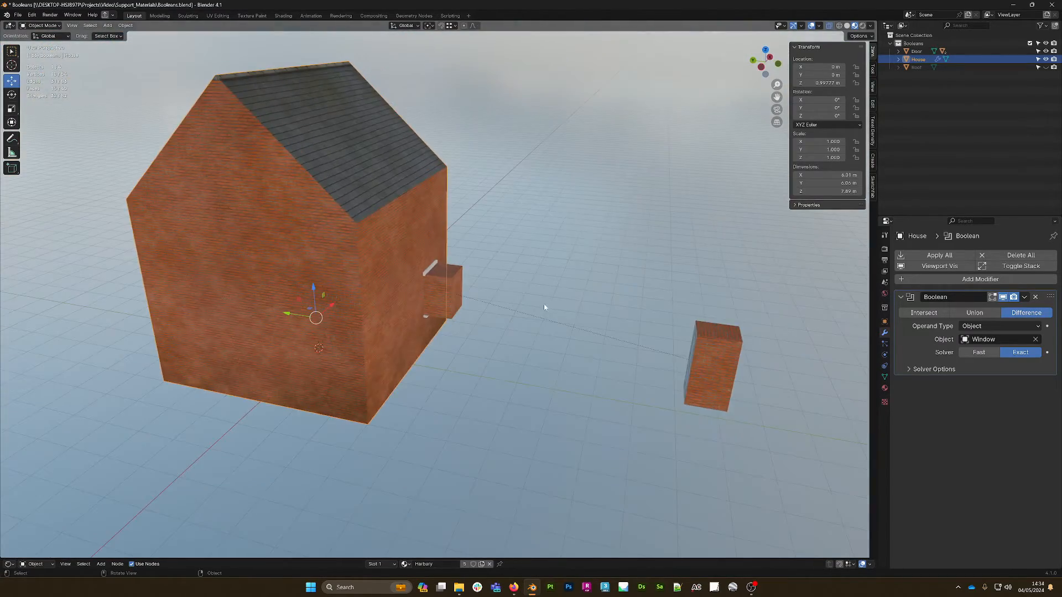
- Add a second Boolean modifier to the house with Window_Sill as its object and set the operation to Union
scroll(478, 333, up, 4)
scroll(477, 321, up, 2)
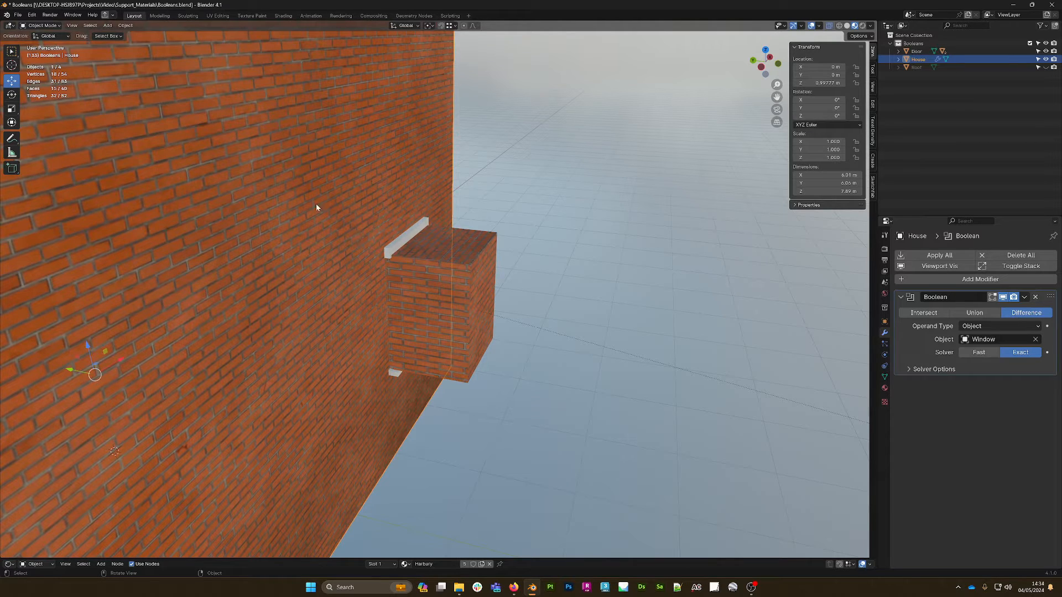
key(q)
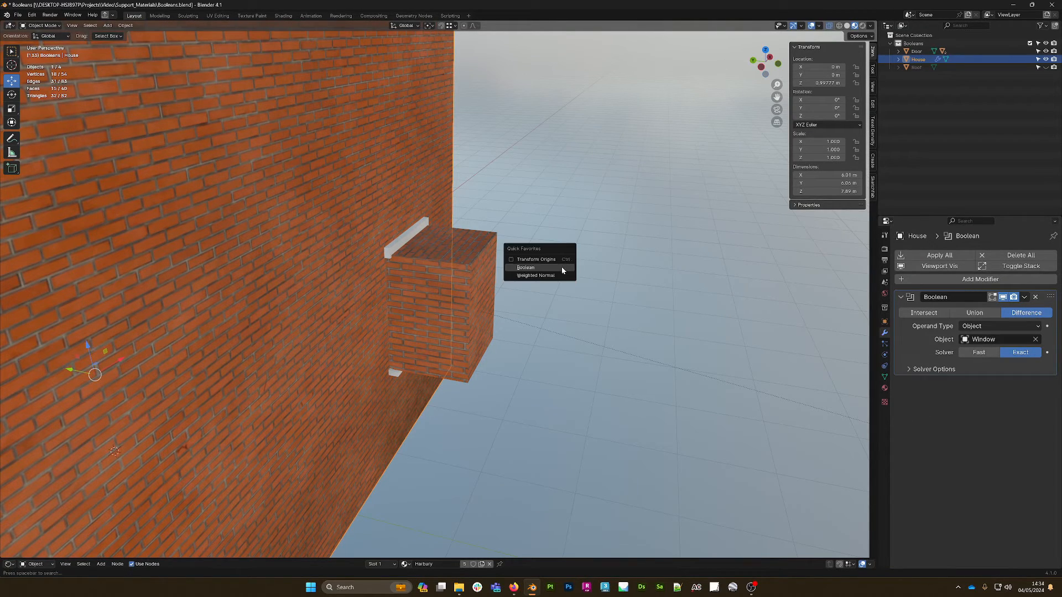
click(561, 268)
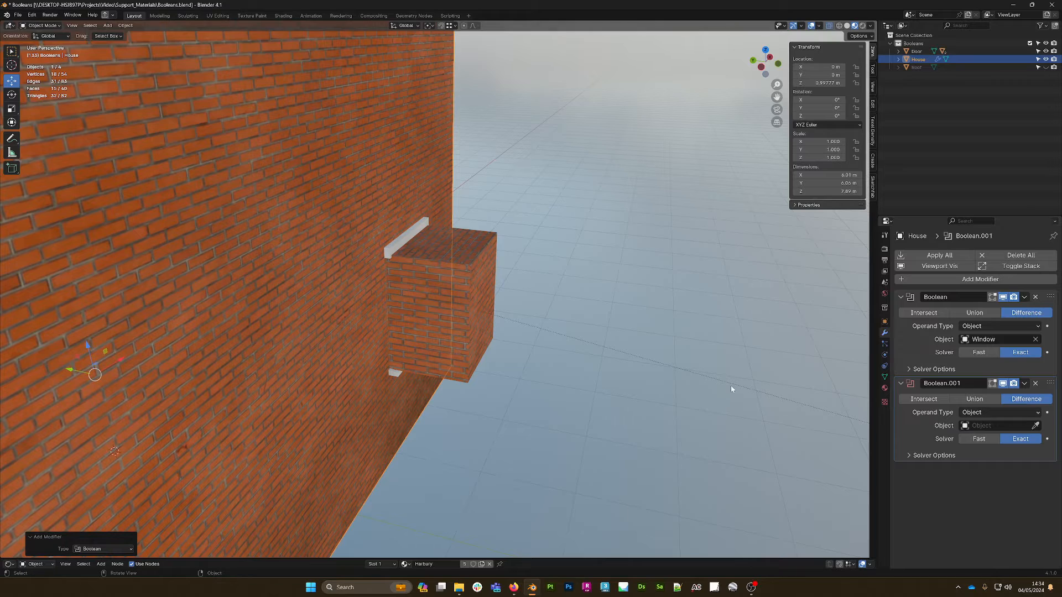
click(1036, 426)
click(414, 232)
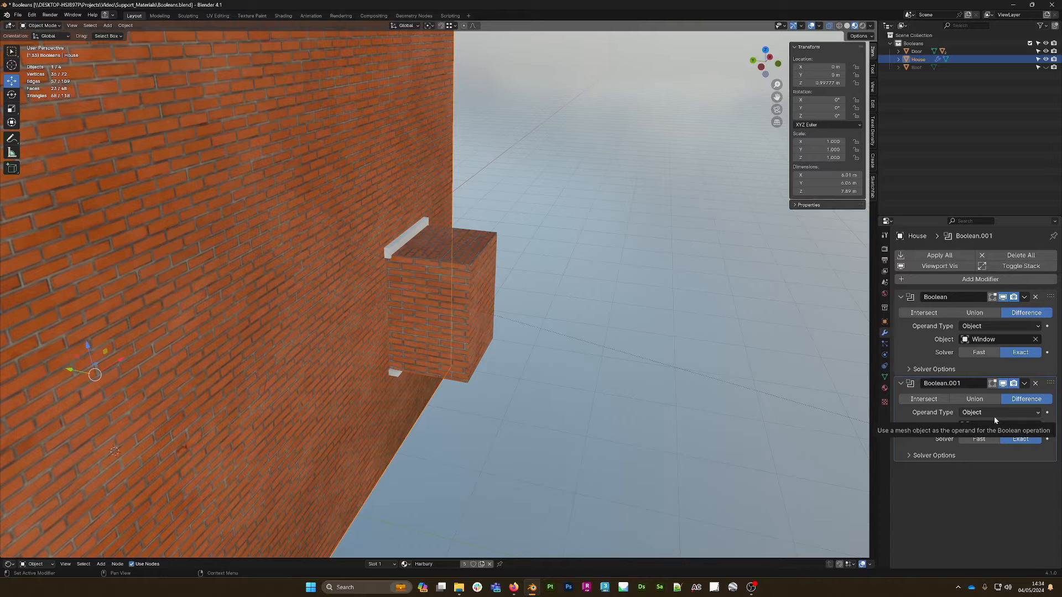
click(984, 400)
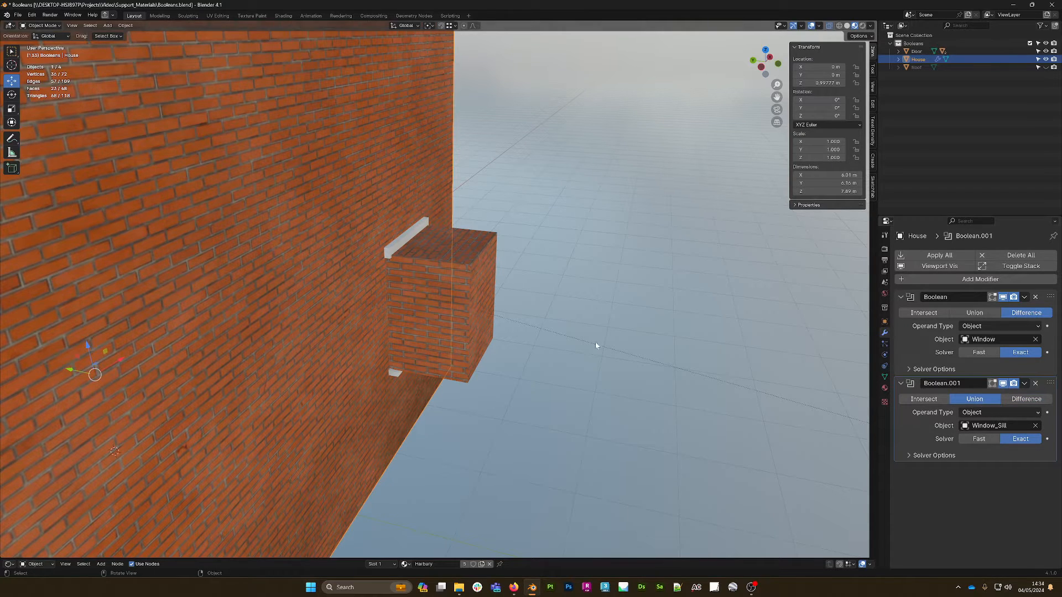
- Isolate the house to examine the lintel and sill around the window, and return to the full scene
middle_drag(596, 345, 659, 323)
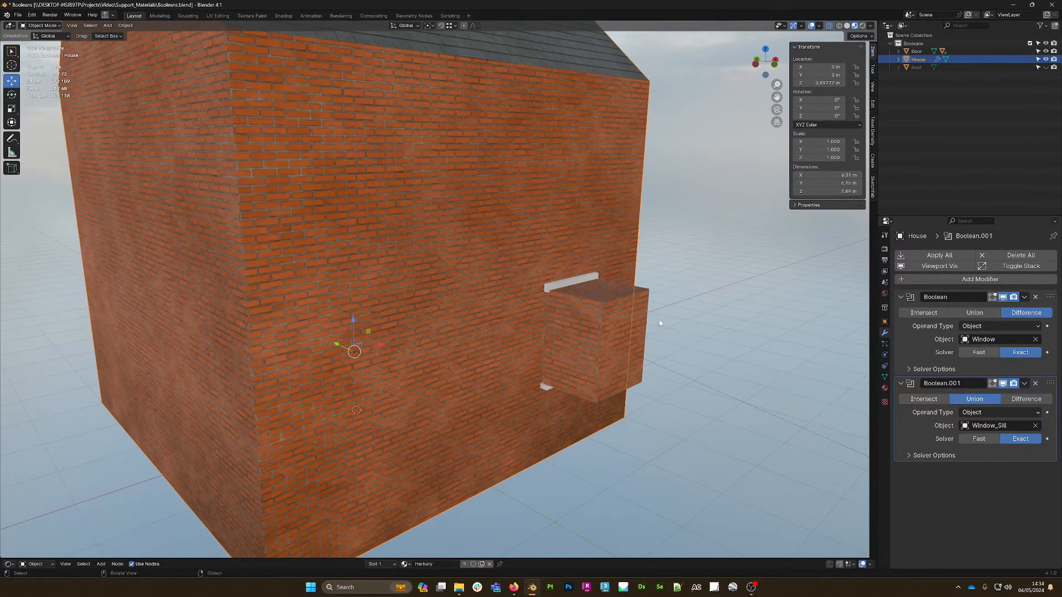
key(KP_Divide)
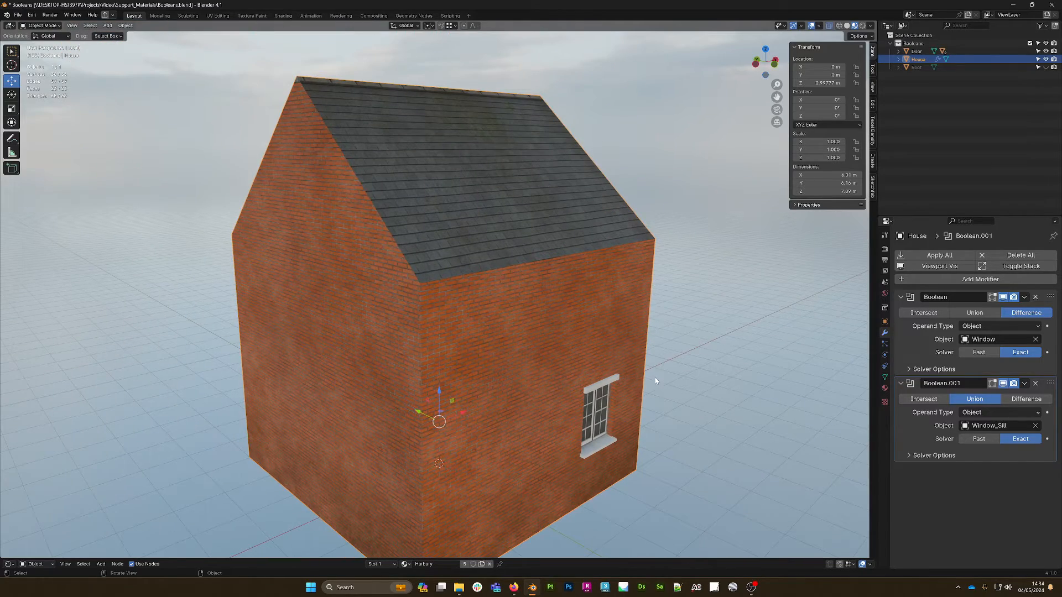
shift+middle_drag(687, 410, 525, 330)
scroll(571, 347, up, 3)
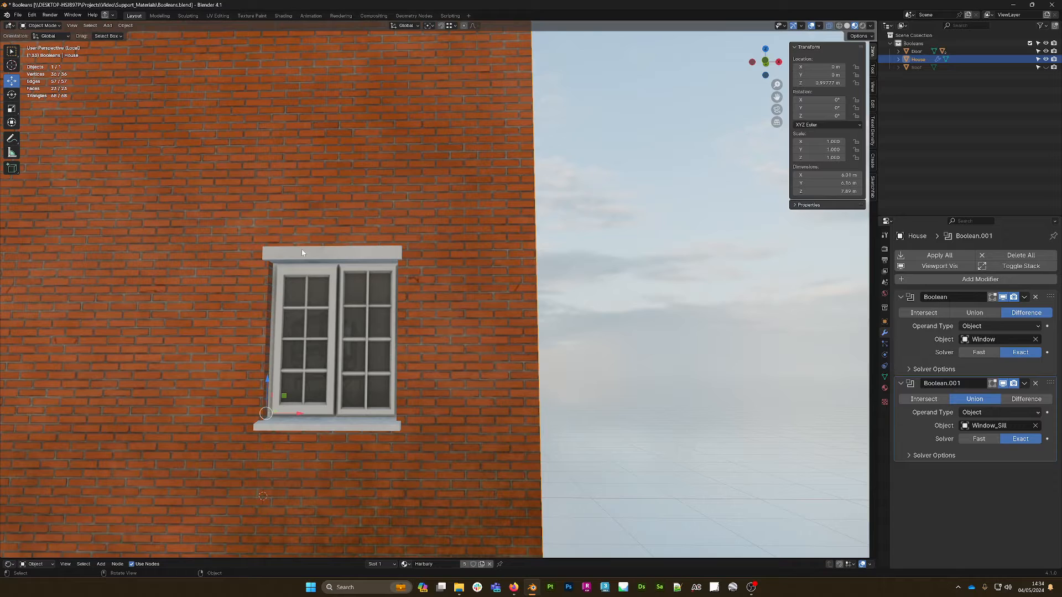
middle_drag(292, 255, 347, 268)
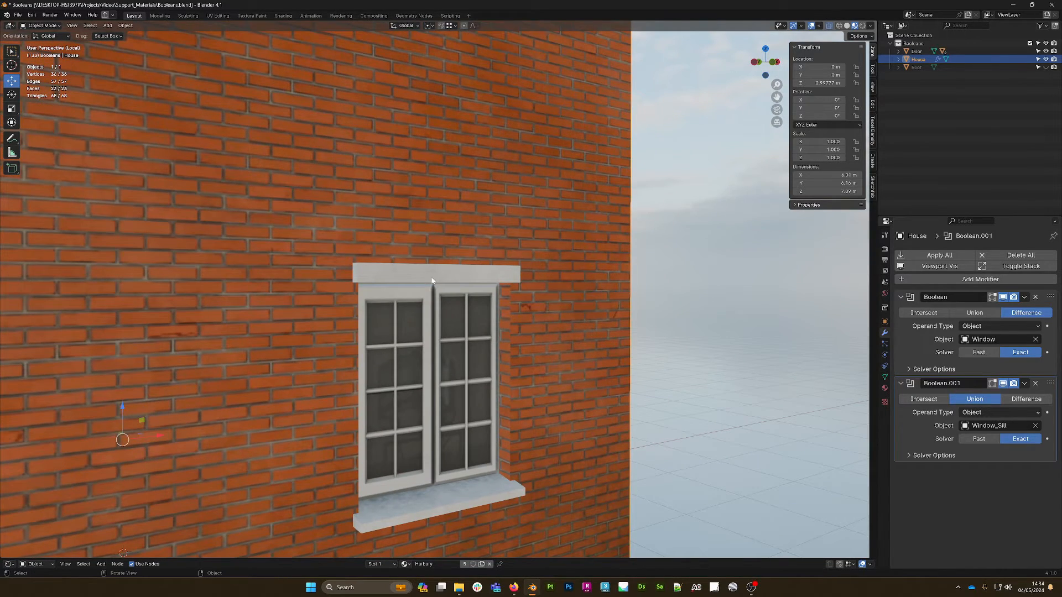
scroll(432, 281, down, 10)
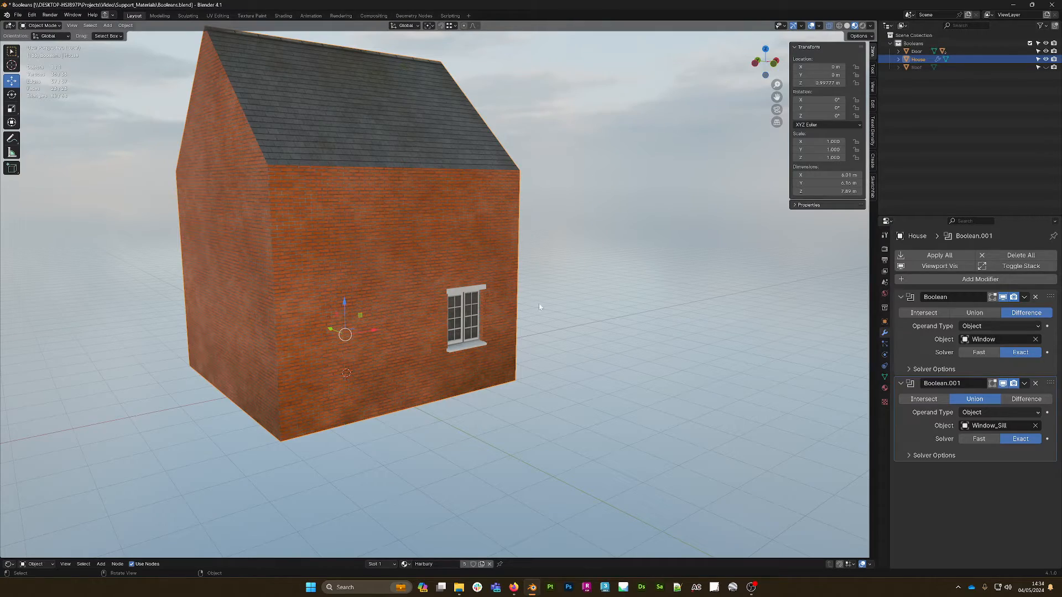
shift+middle_drag(539, 307, 528, 295)
key(KP_Divide)
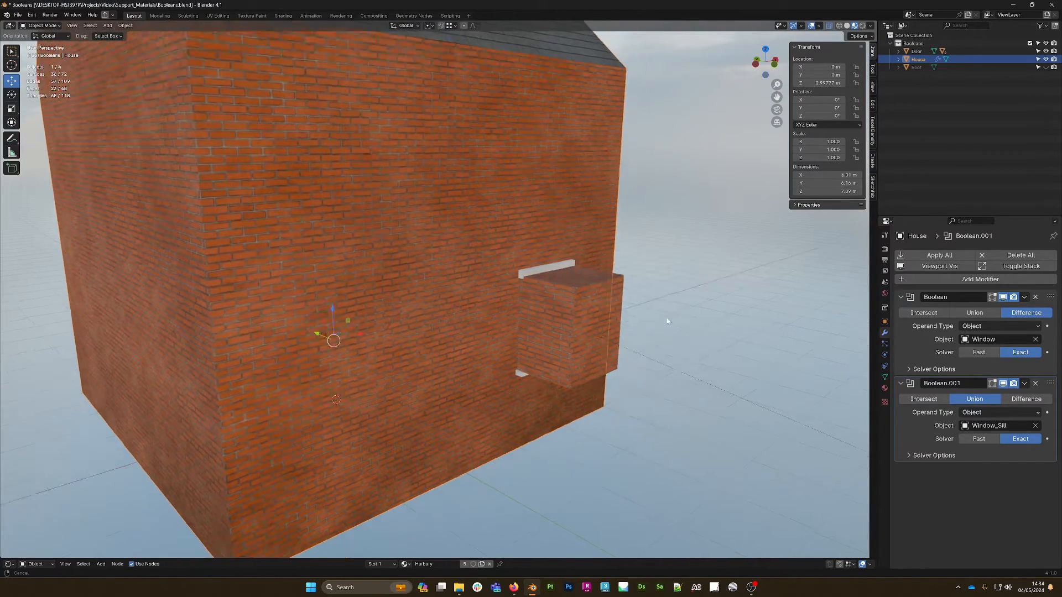
middle_drag(507, 272, 500, 324)
scroll(495, 334, up, 4)
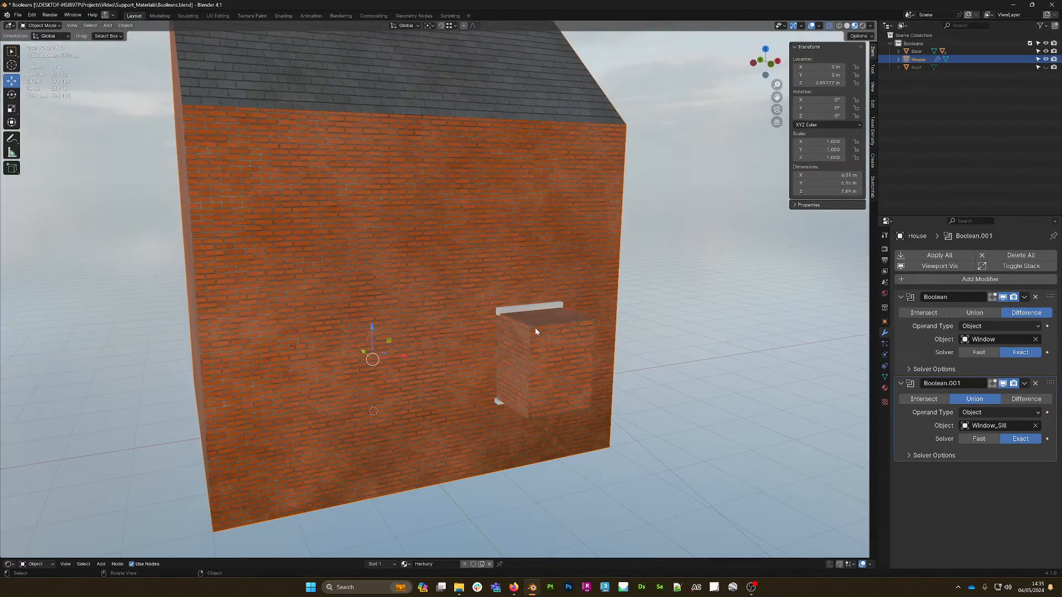
click(548, 333)
middle_drag(564, 338, 586, 333)
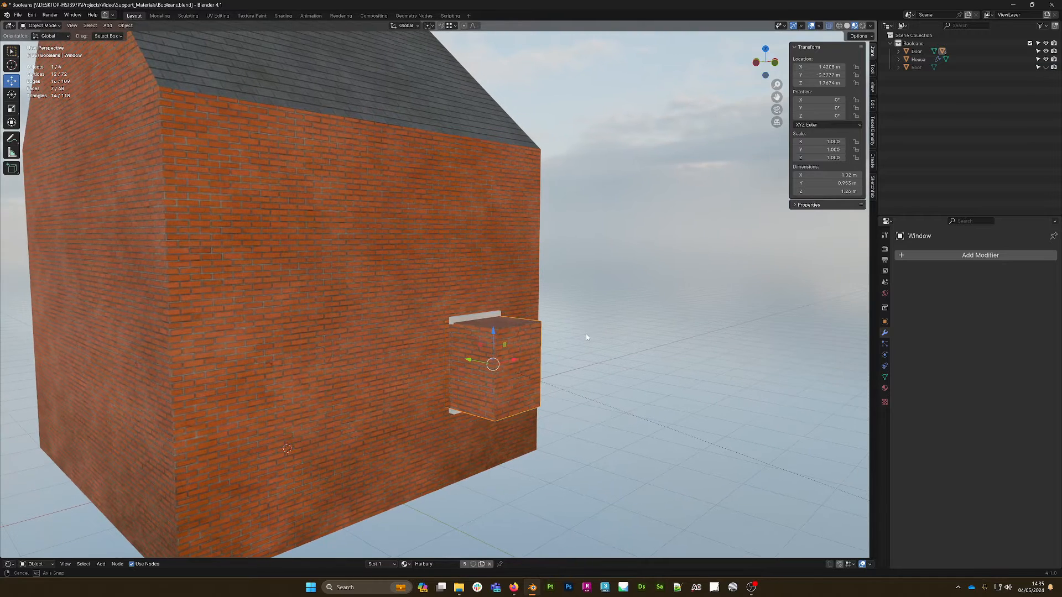
shift+click(520, 318)
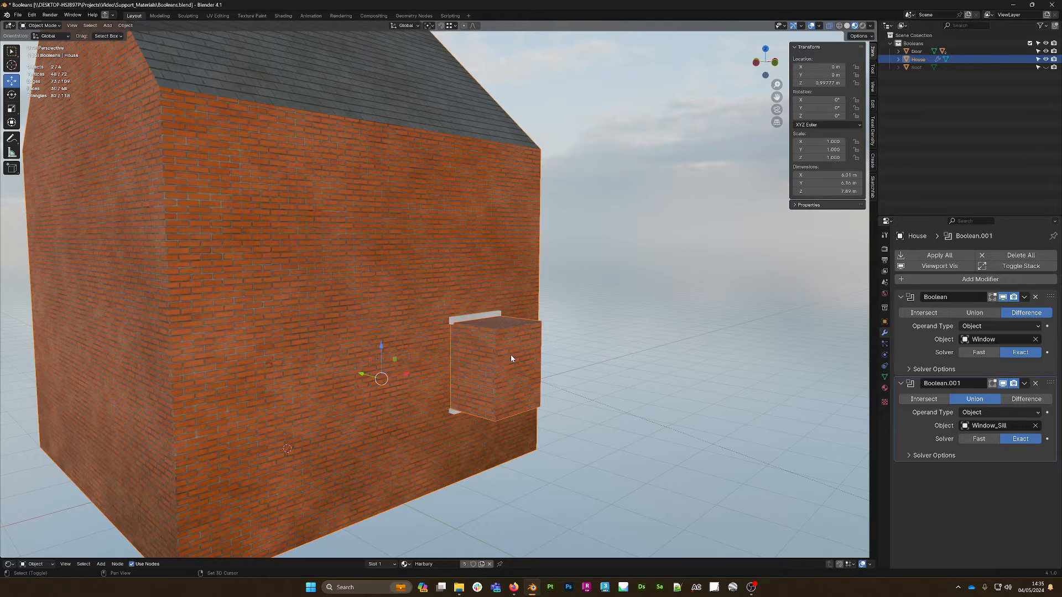
key(shift+d)
key(z)
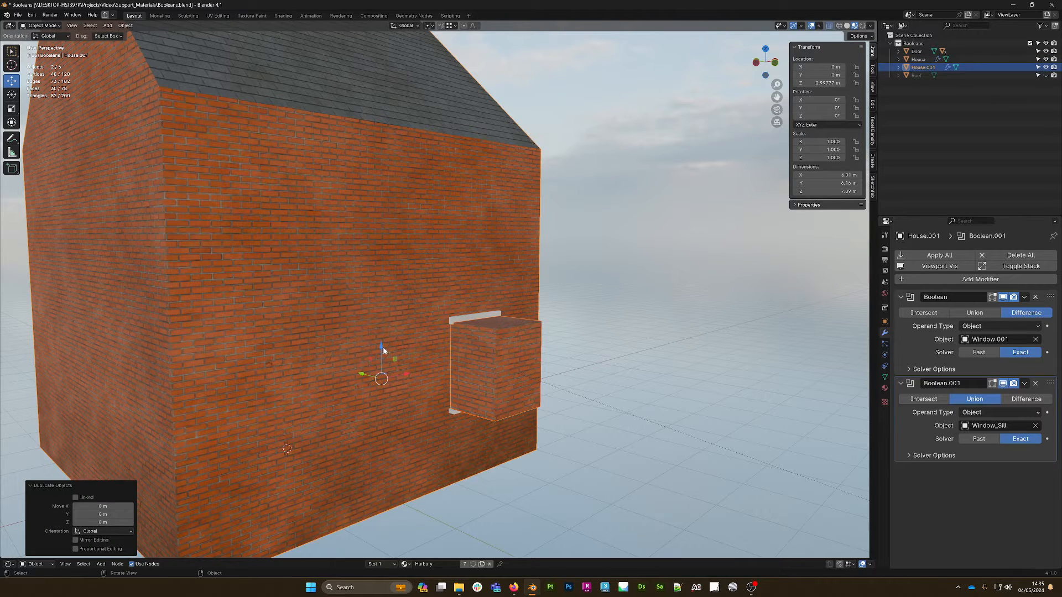
click(386, 282)
key(ctrl+z)
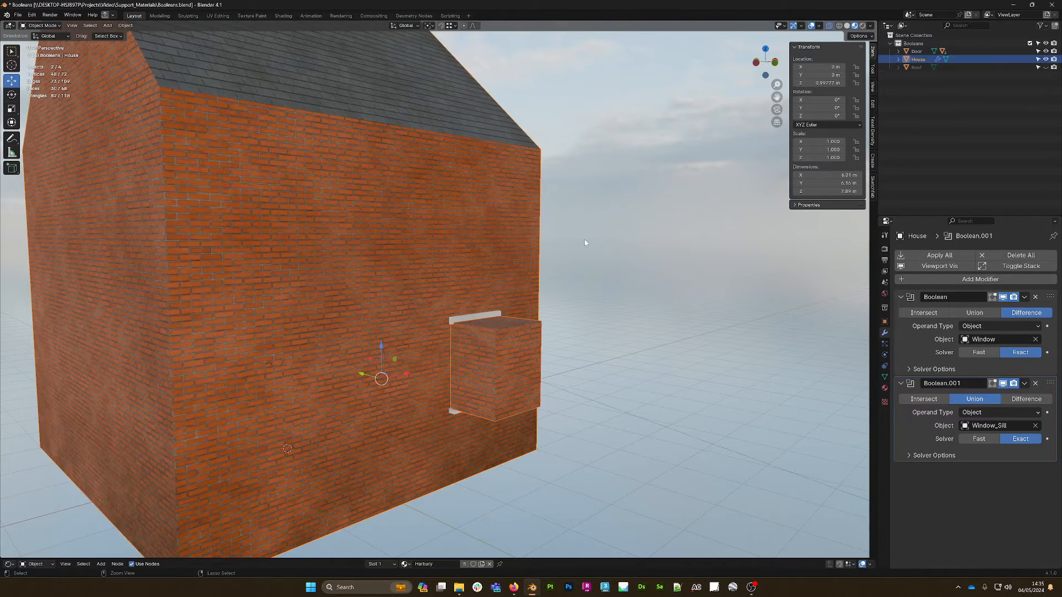
key(ctrl+z)
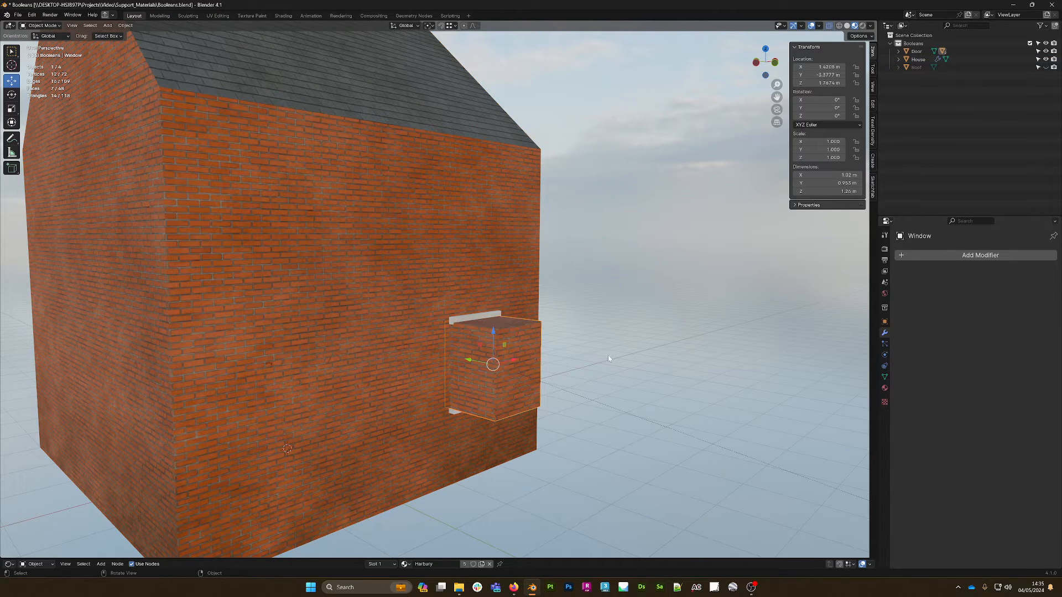
- Duplicate the Window block together with Window_Sill and raise the copies about 2 m along Z to the upper floor
middle_drag(608, 358, 616, 351)
click(474, 330)
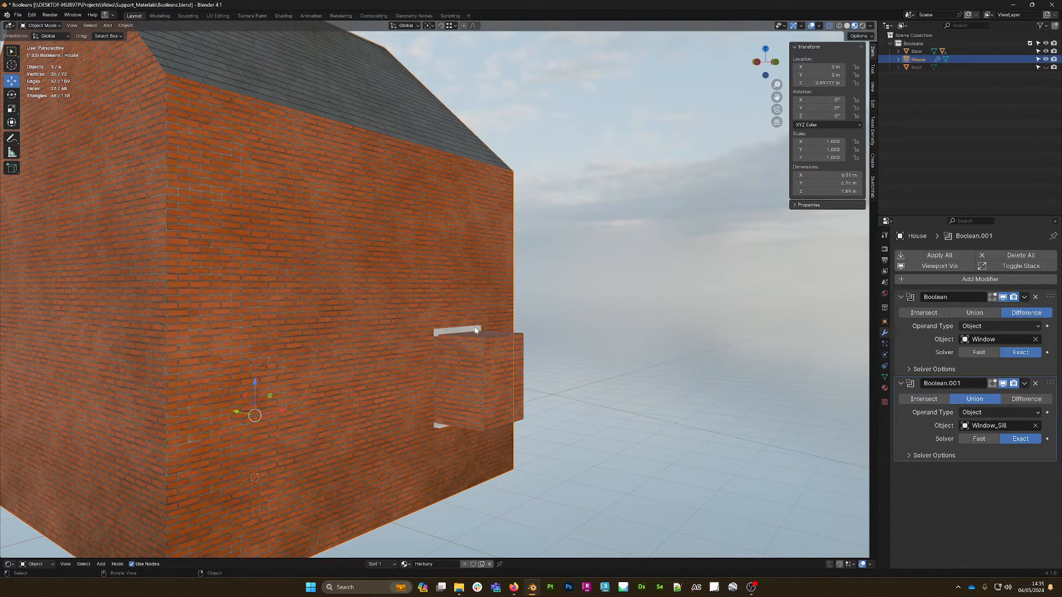
click(475, 330)
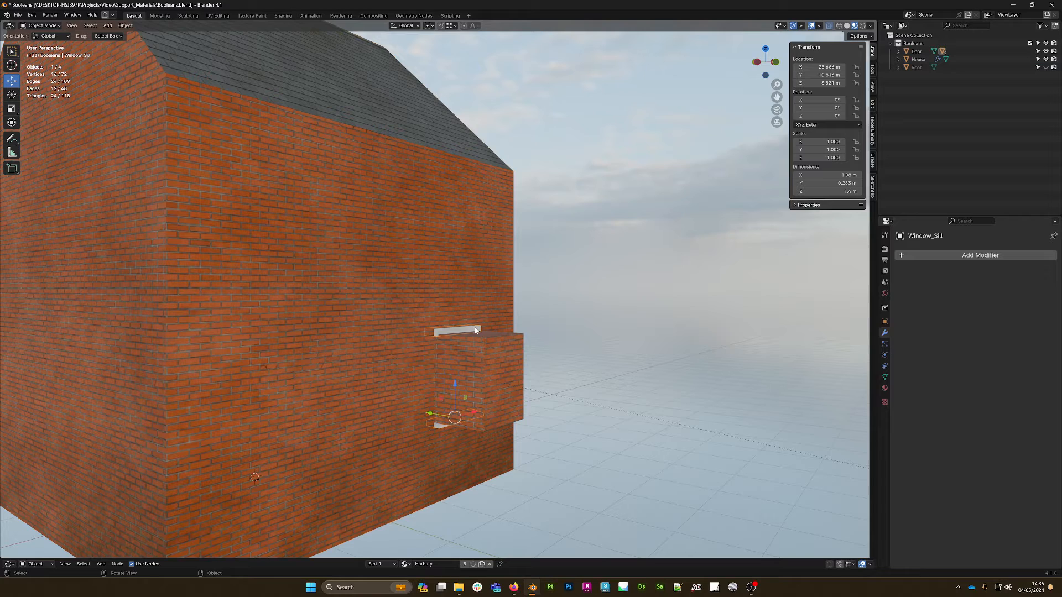
shift+click(521, 374)
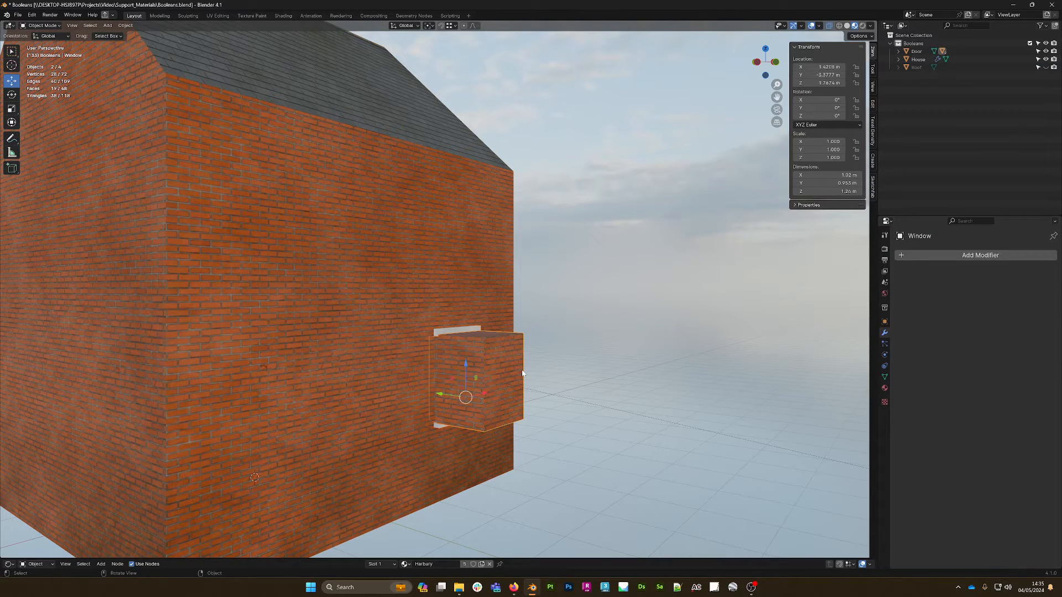
key(shift+d)
key(Escape)
drag(464, 367, 464, 220)
- Duplicate the upper window block and its sill and shift the copies about 3.3 m along negative X toward the gable corner
middle_drag(464, 221, 597, 279)
key(shift+d)
key(Escape)
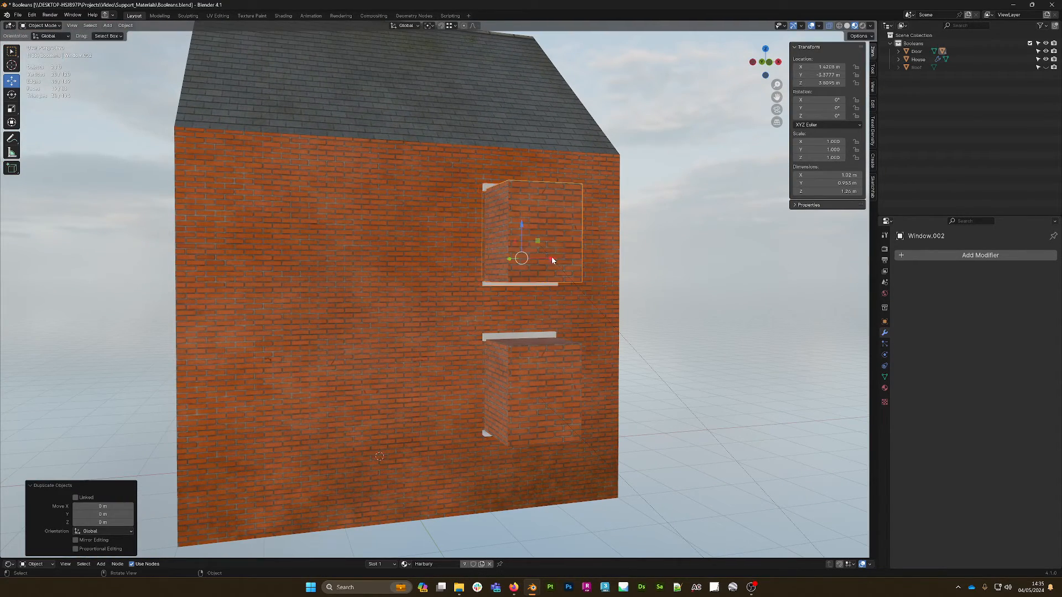
drag(552, 259, 233, 259)
middle_drag(232, 258, 530, 312)
key(alt+a)
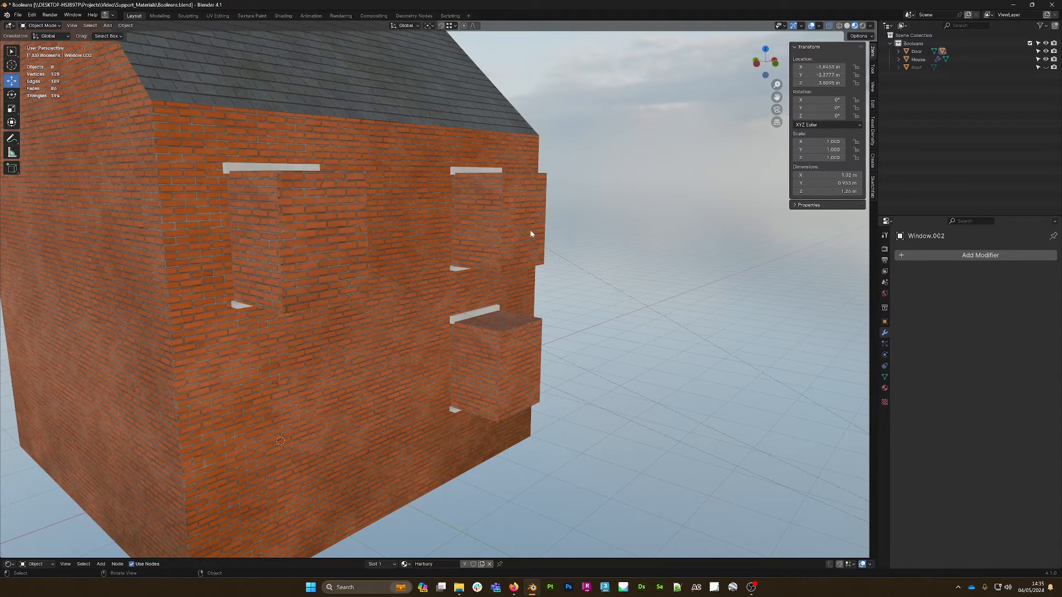
- Join the two copied sill objects into the original Window_Sill, keeping the house out of the selection
click(272, 167)
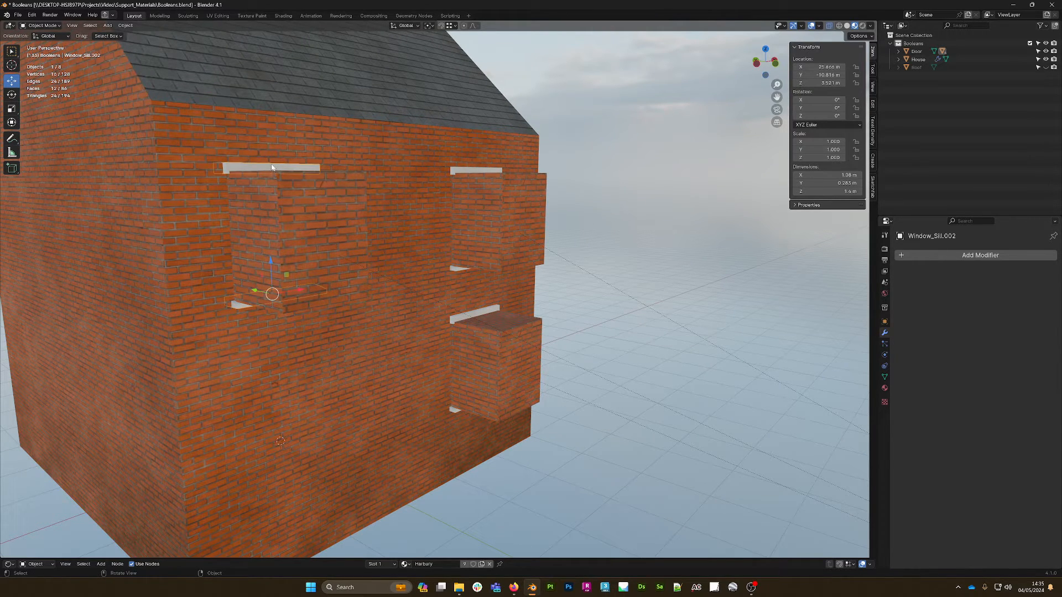
shift+click(466, 169)
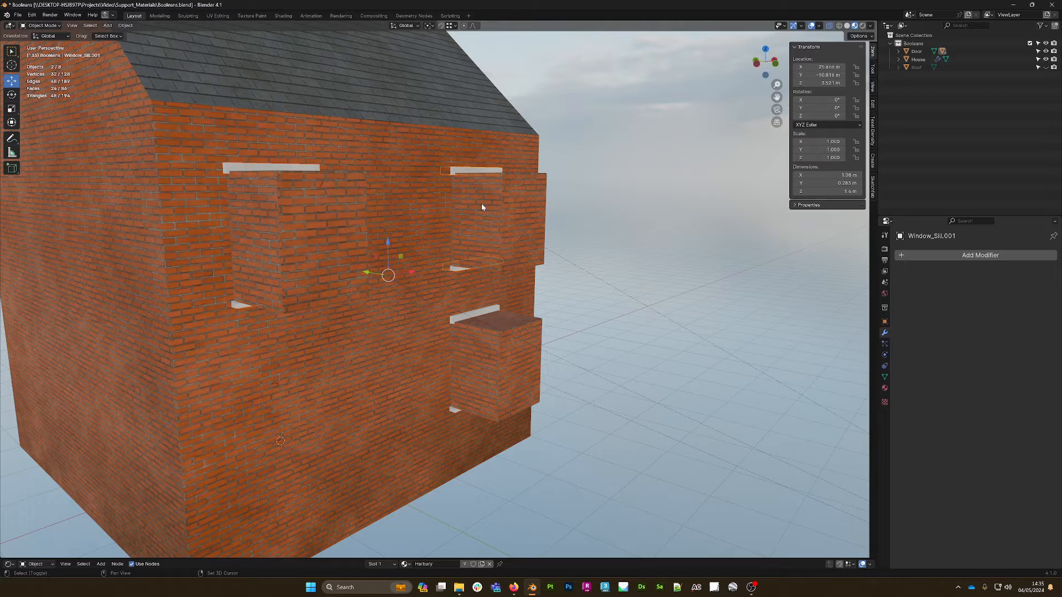
shift+click(493, 311)
shift+click(496, 309)
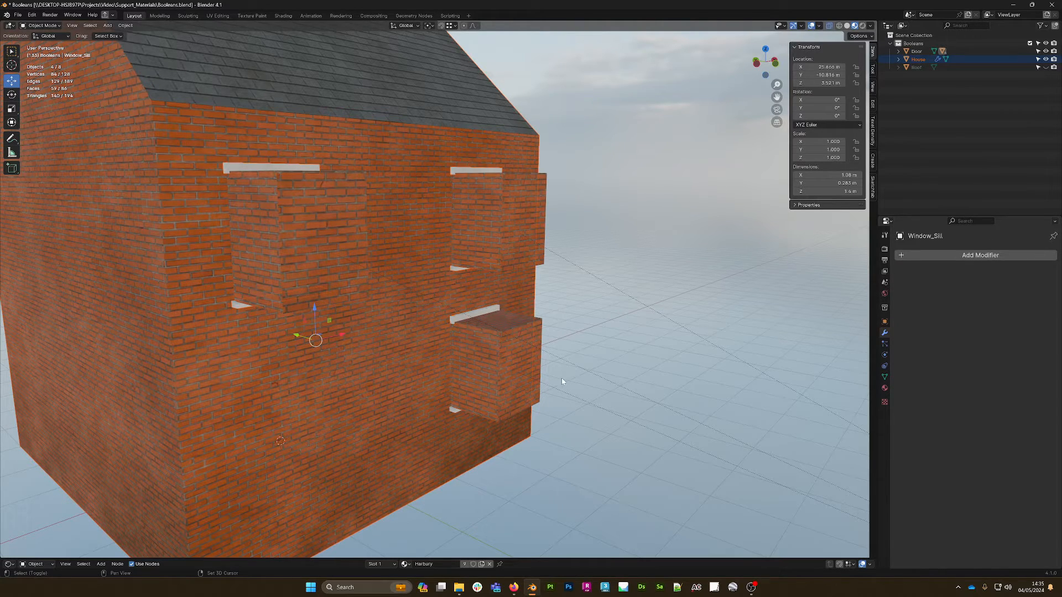
ctrl+drag(534, 434, 526, 428)
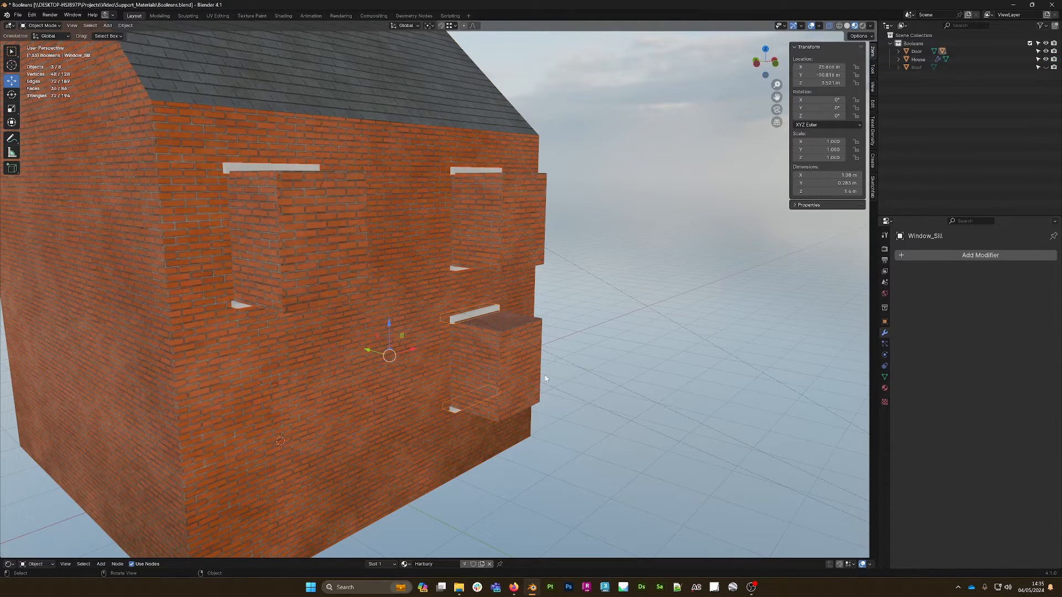
key(ctrl+j)
- Join the two copied window blocks into the original Window object
middle_drag(523, 337, 340, 204)
click(340, 204)
shift+click(536, 214)
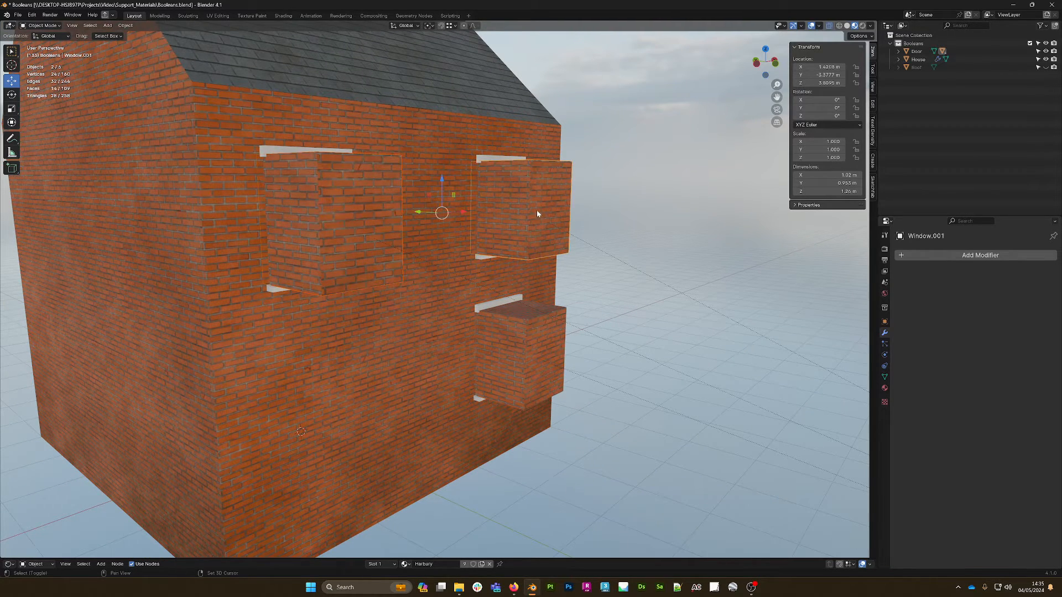
shift+click(559, 343)
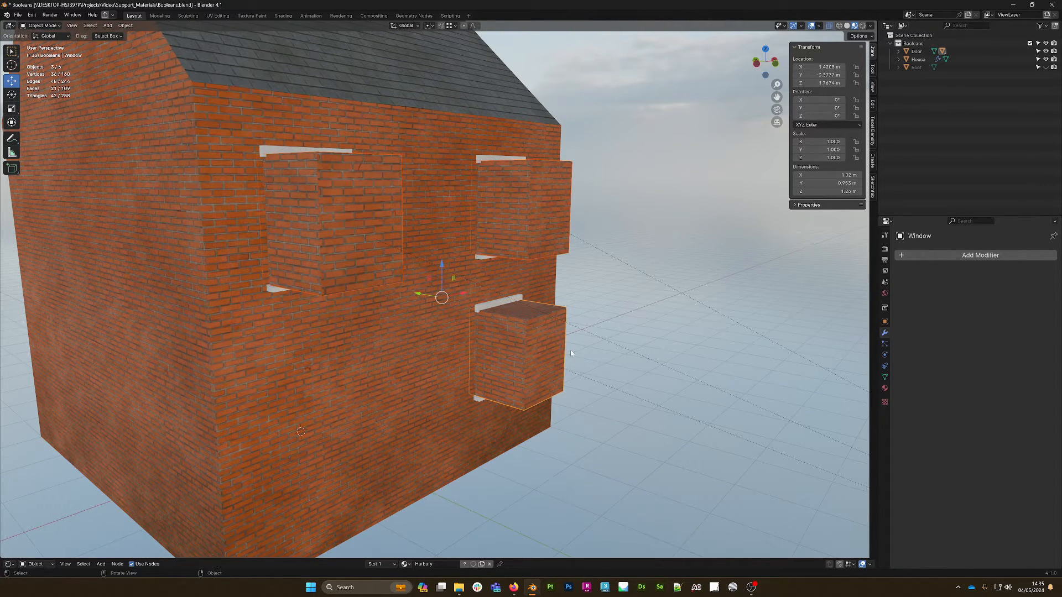
key(ctrl+j)
- Isolate the house to examine its window openings, lintels and sills, and return to the full scene
scroll(535, 317, down, 3)
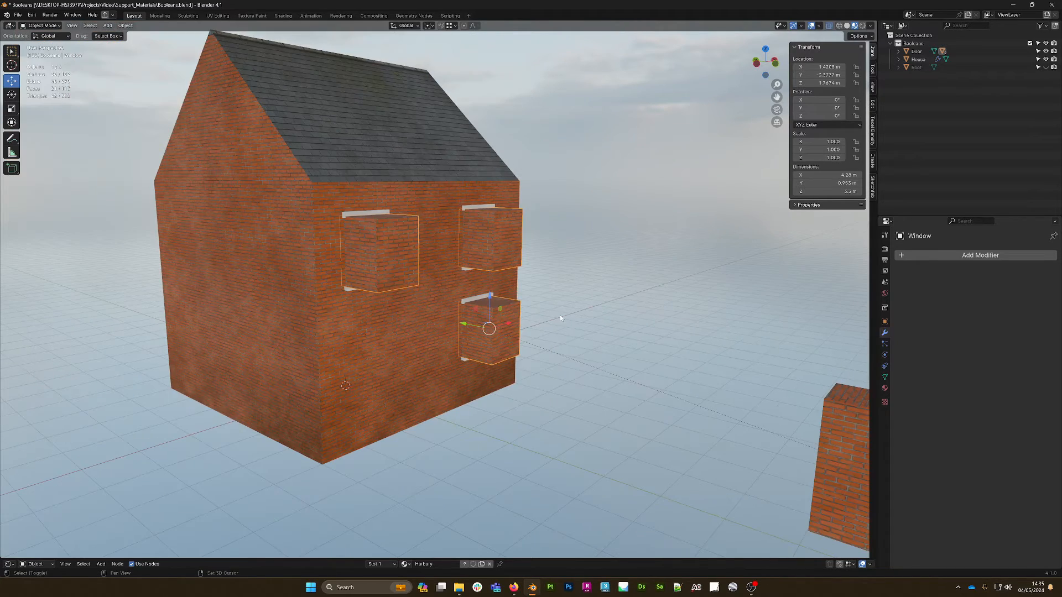
middle_drag(560, 315, 548, 304)
click(427, 390)
key(slash)
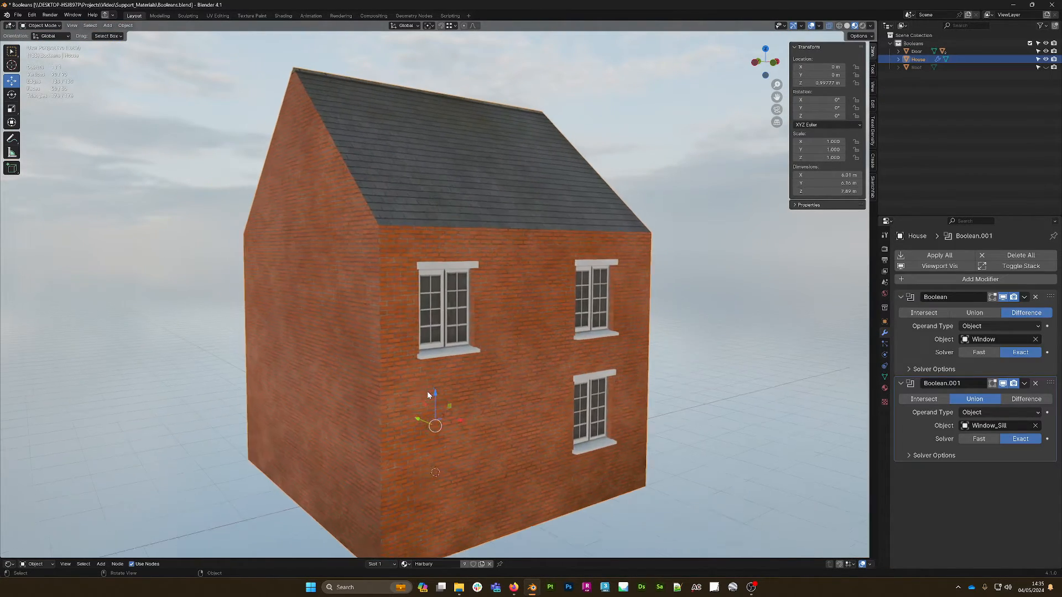
shift+middle_drag(603, 358, 492, 284)
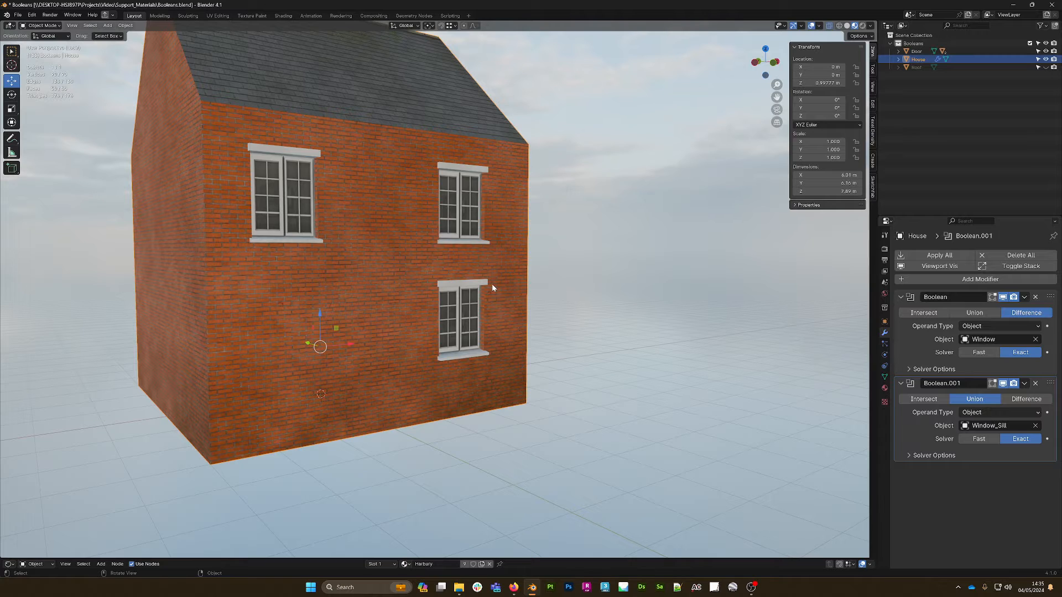
key(slash)
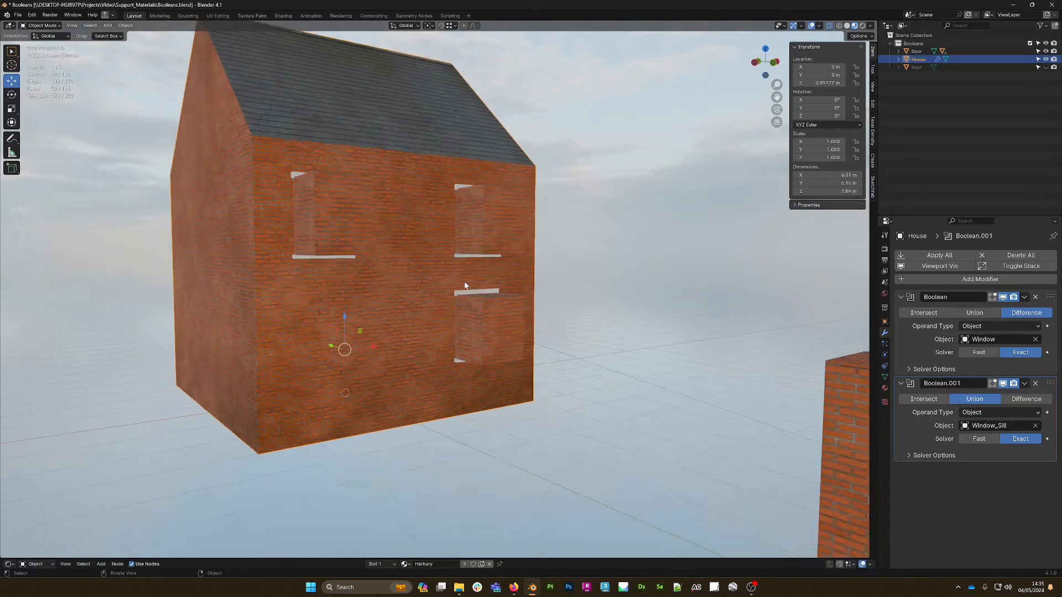
- Select the joined Window and Window_Sill objects without the house and open both together in Edit Mode
click(400, 252)
shift+middle_drag(400, 249, 457, 273)
scroll(455, 270, up, 3)
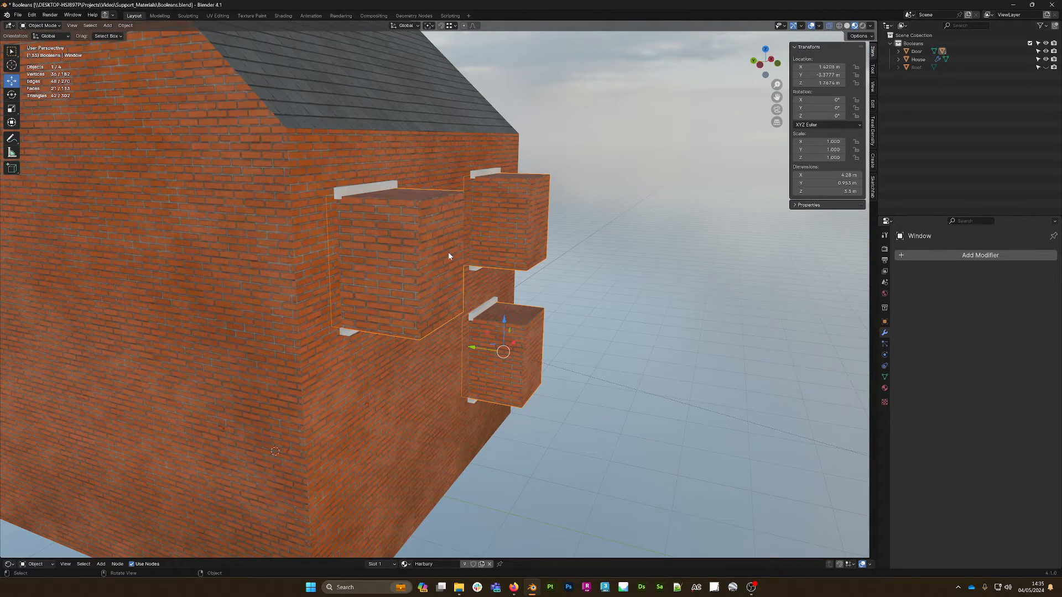
shift+click(393, 187)
shift+click(395, 186)
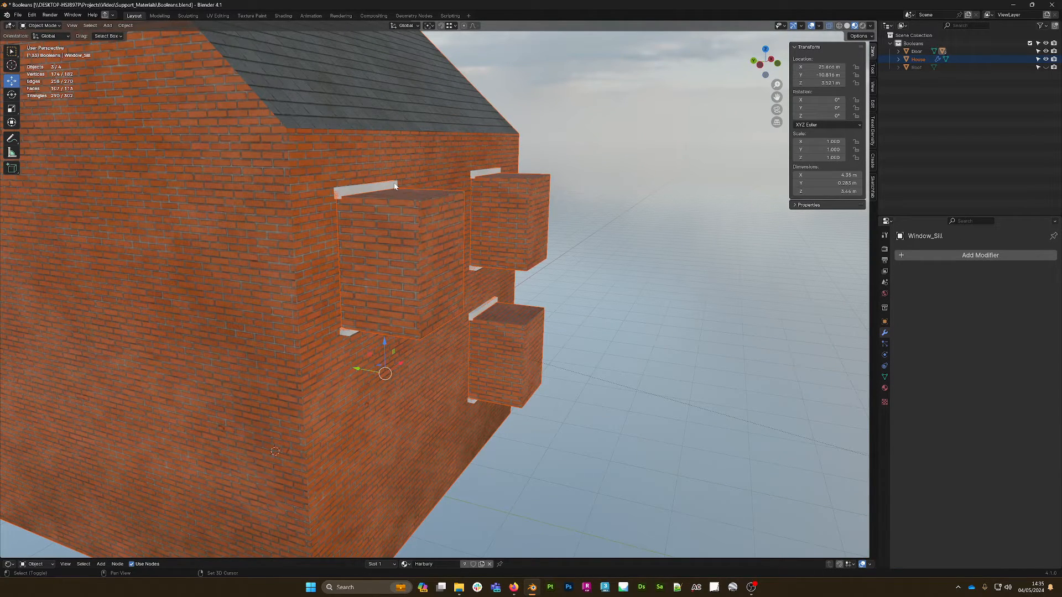
ctrl+drag(532, 478, 431, 457)
shift+middle_drag(511, 424, 310, 202)
key(Tab)
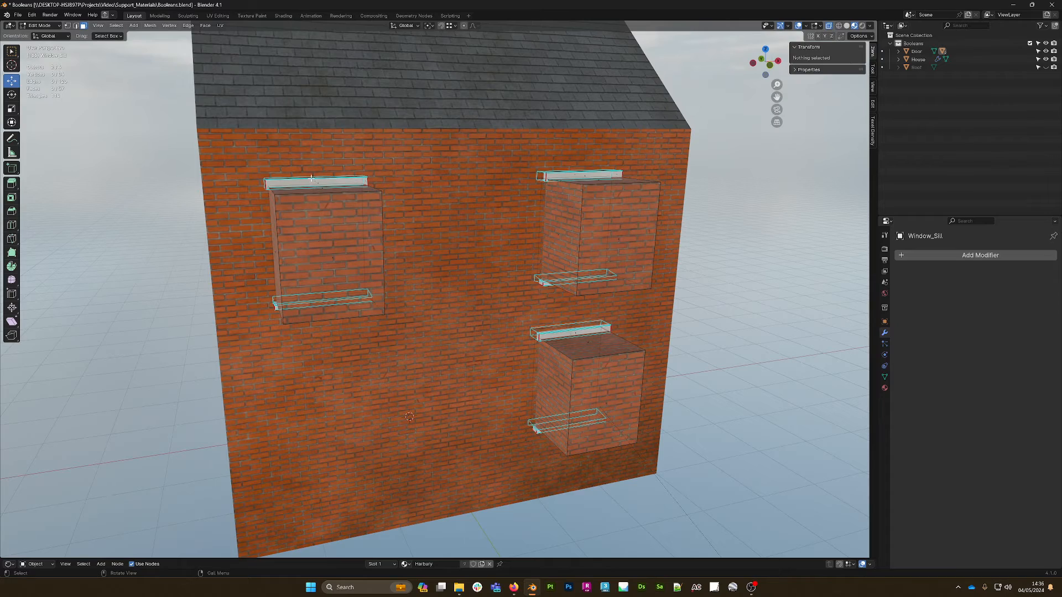
mouse_move(417, 248)
middle_down()
mouse_move(450, 247)
mouse_move(407, 246)
middle_up()
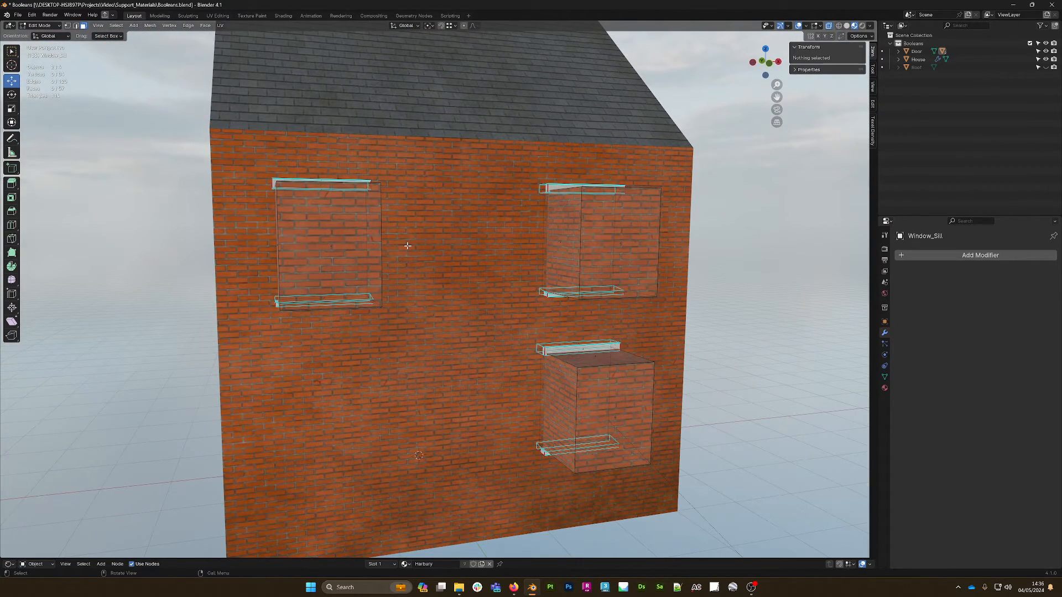
- Move the upper window block nearest the gable corner, with its lintel and sill, about 0.68 m along X and return to Object Mode
drag(237, 156, 502, 378)
middle_drag(415, 323, 465, 360)
mouse_move(359, 261)
mouse_down()
mouse_move(413, 258)
mouse_move(360, 259)
mouse_up()
middle_drag(546, 318, 535, 327)
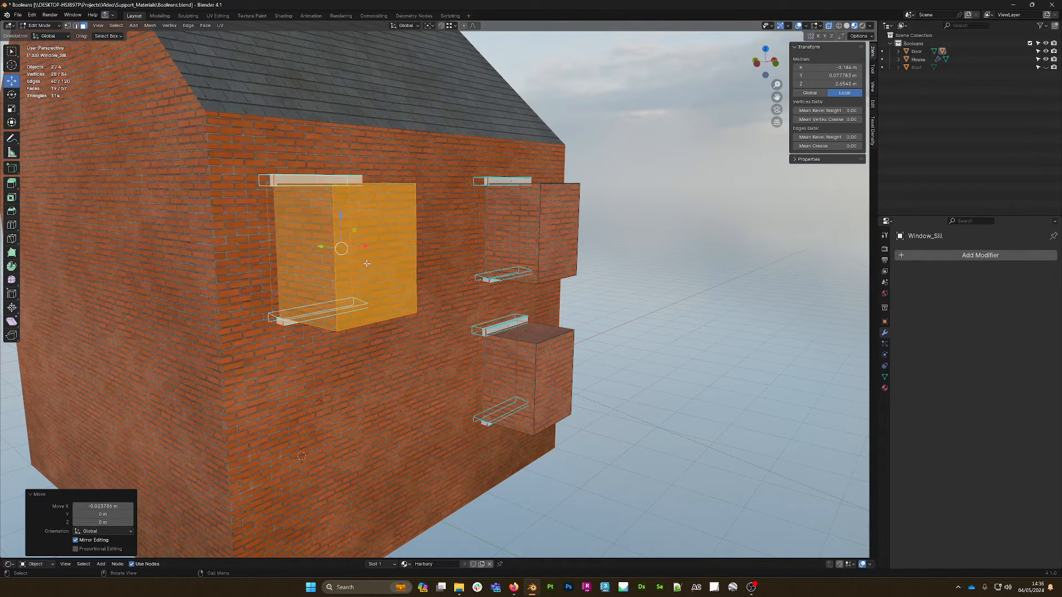
drag(366, 245, 418, 237)
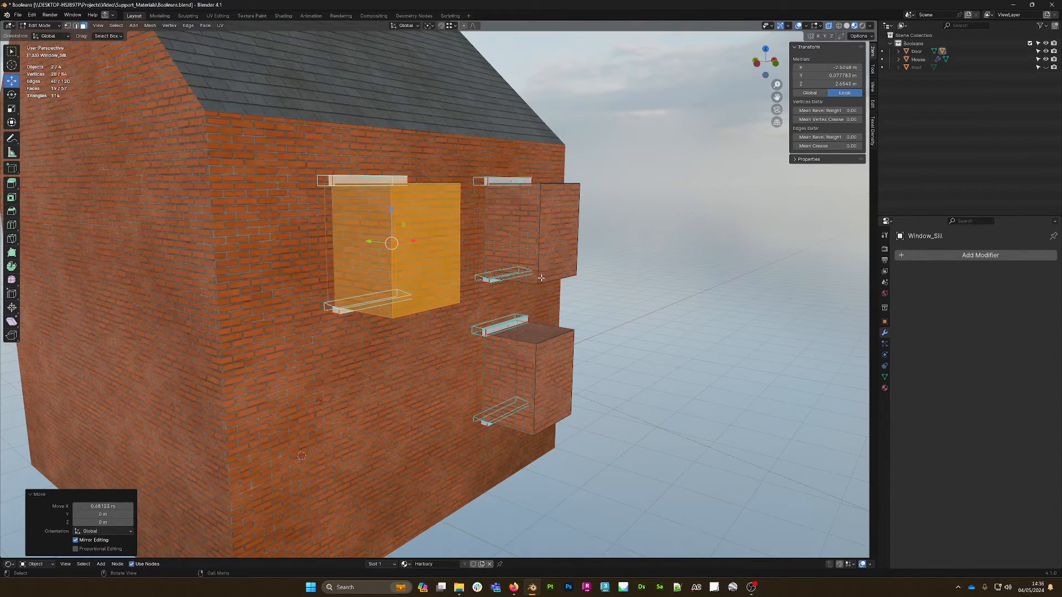
middle_drag(542, 278, 536, 275)
key(Tab)
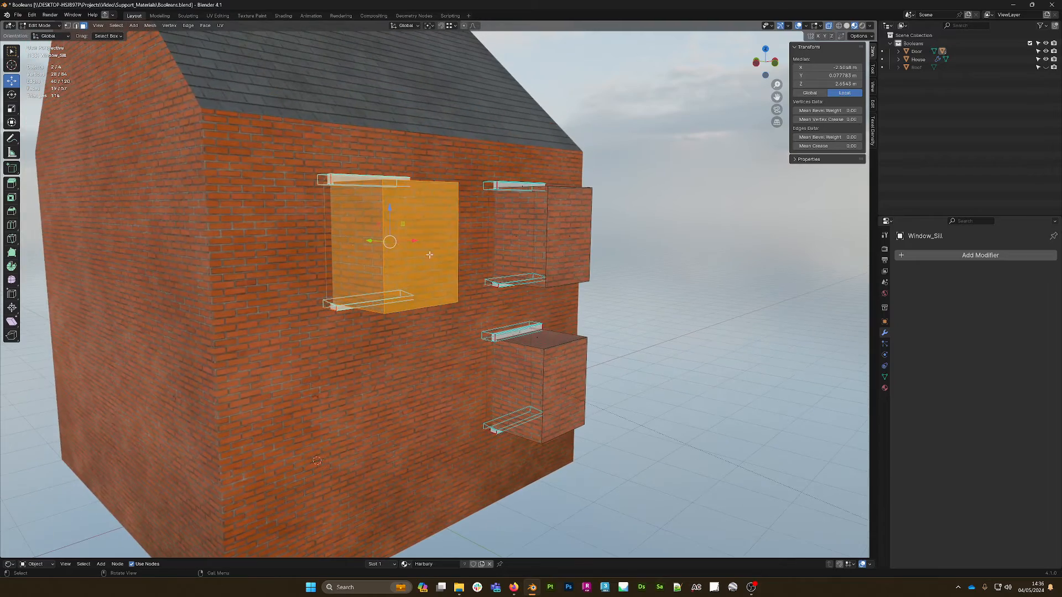
- Isolate the house to check the placement of the shifted upper window, and return to the full scene
click(263, 216)
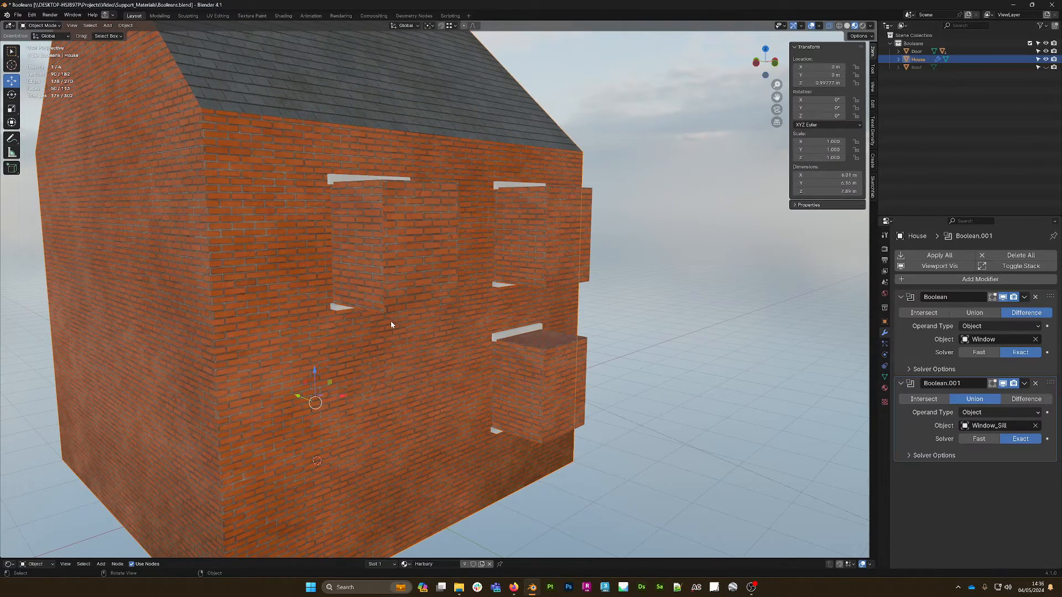
key(KP_Divide)
middle_drag(390, 320, 522, 324)
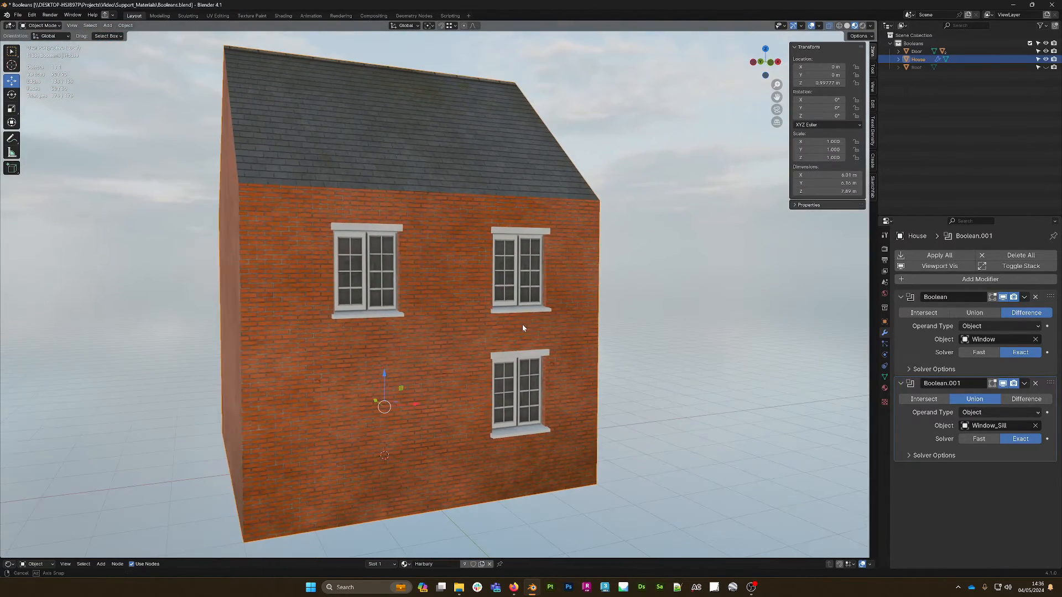
key(KP_Divide)
- Set the Window object's viewport display to Wire
click(578, 238)
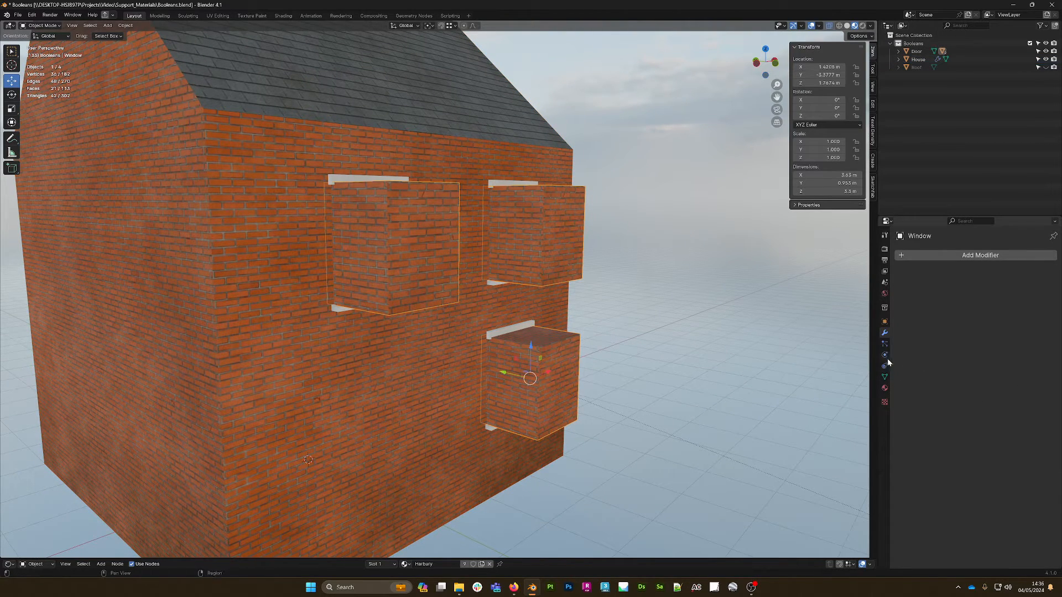
click(884, 322)
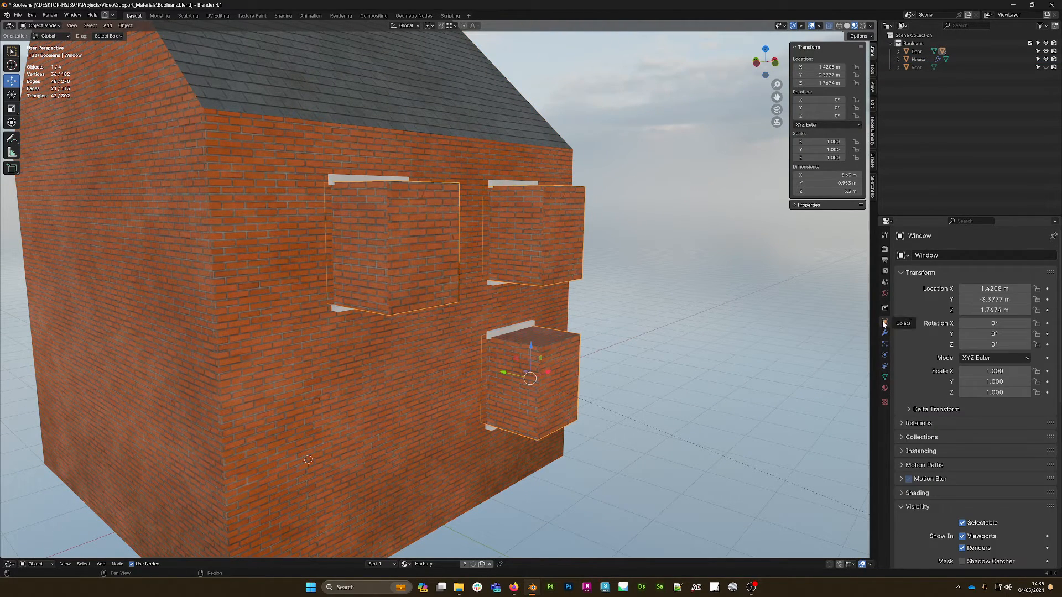
scroll(1002, 498, down, 4)
scroll(1003, 497, down, 10)
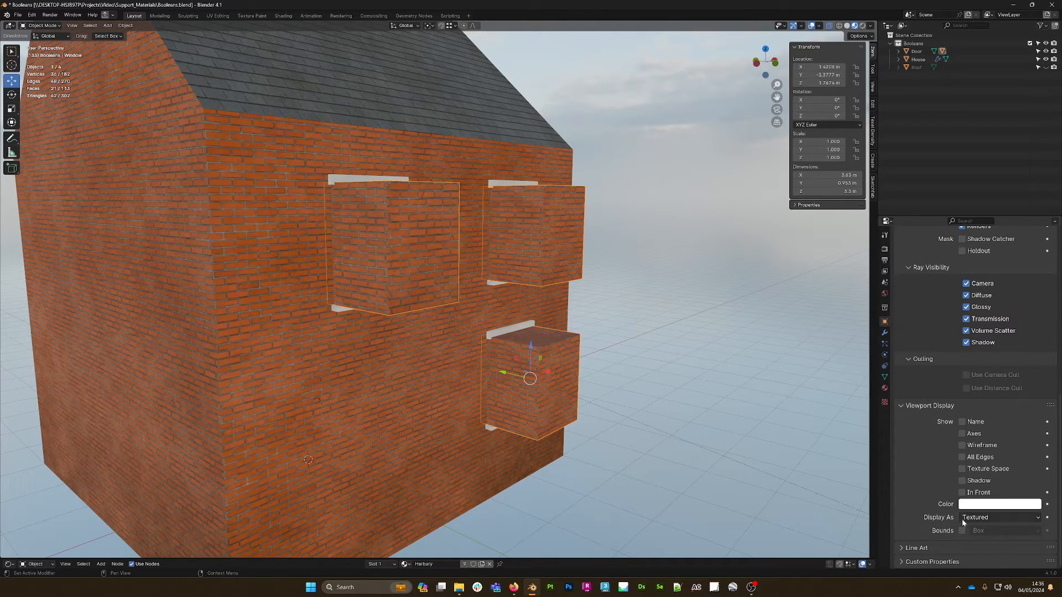
click(985, 518)
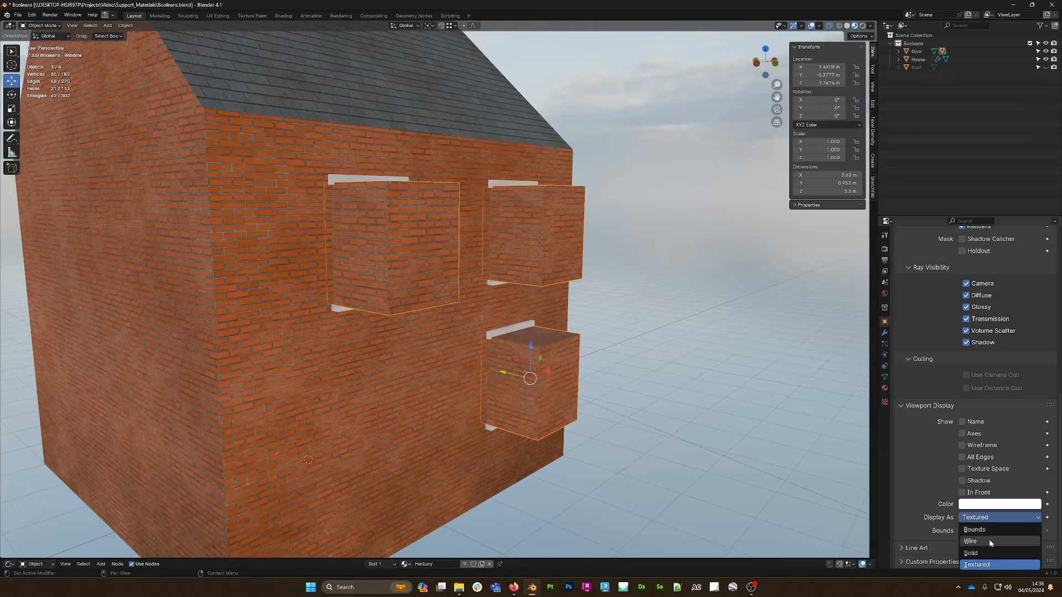
click(989, 540)
middle_drag(769, 431, 610, 347)
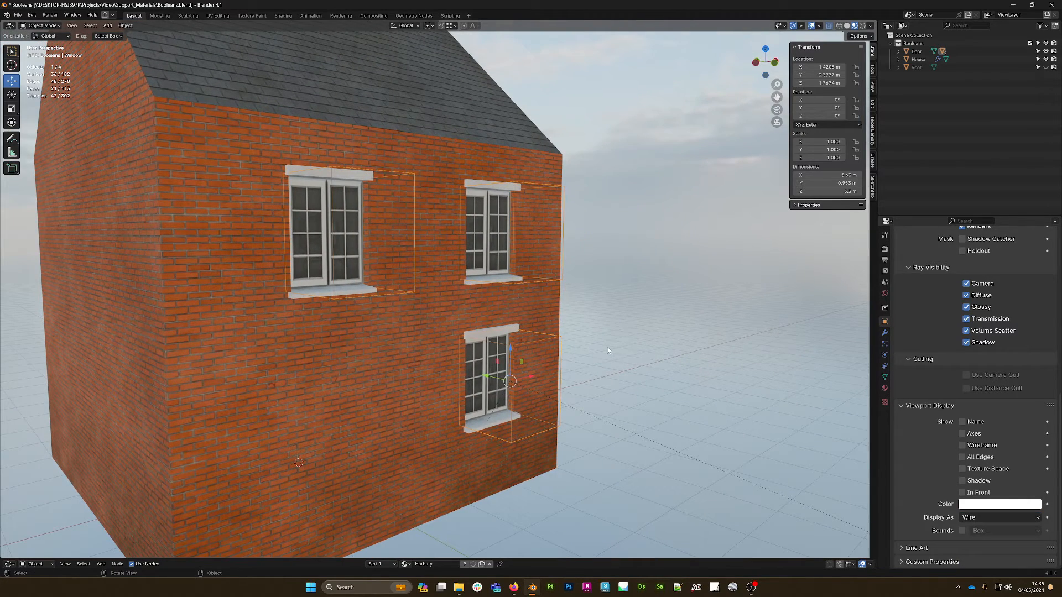
- Clear the selection and examine the cut windows and sills on the house's front wall from several angles
click(638, 306)
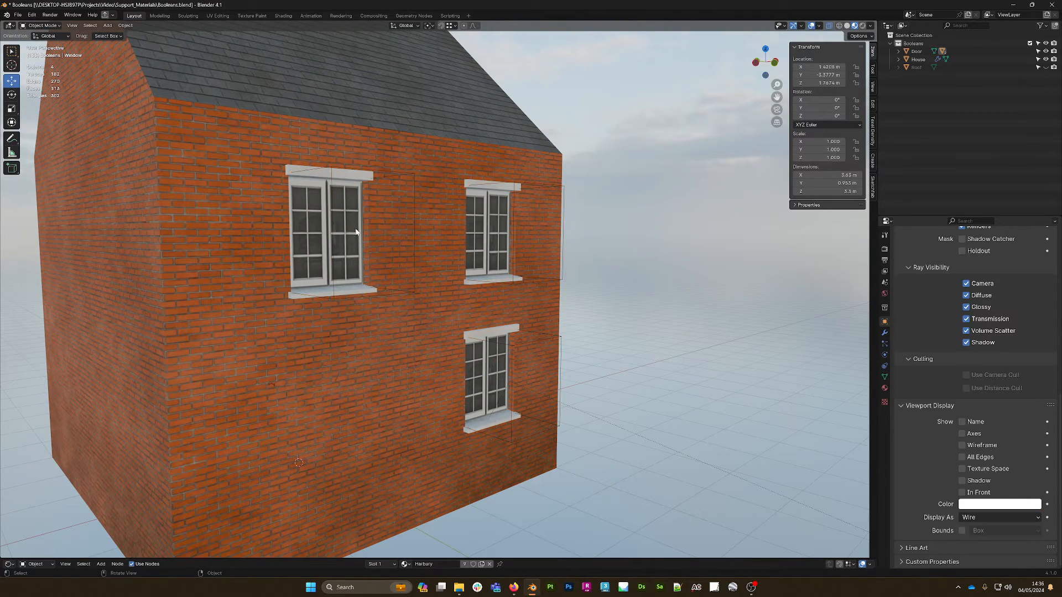
middle_drag(638, 306, 393, 201)
click(351, 200)
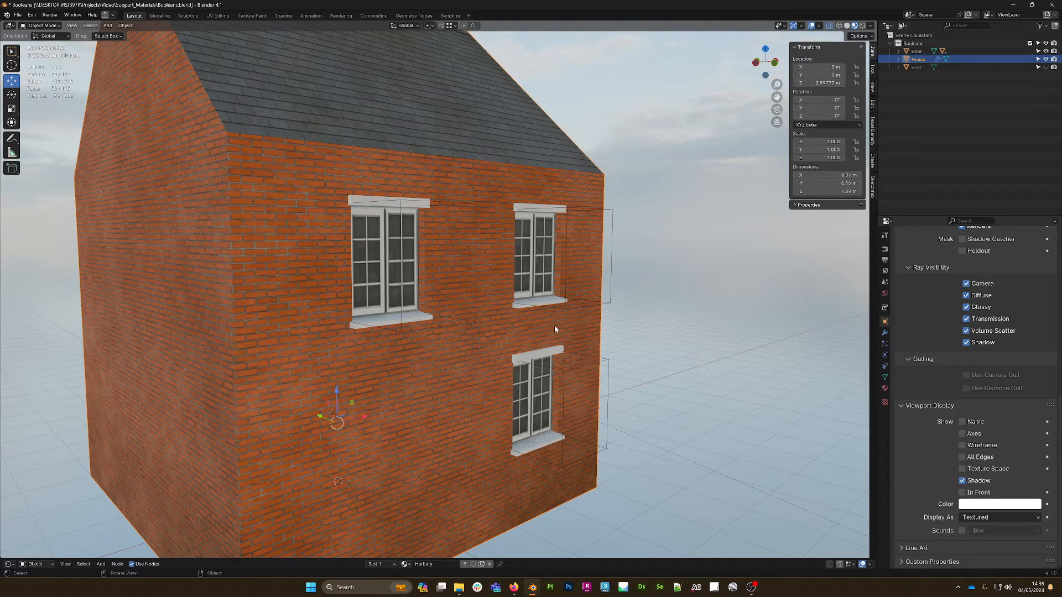
shift+middle_drag(565, 341, 540, 315)
scroll(512, 321, down, 3)
scroll(511, 321, down, 2)
click(585, 342)
middle_drag(585, 342, 528, 323)
scroll(447, 321, up, 4)
middle_drag(446, 321, 515, 325)
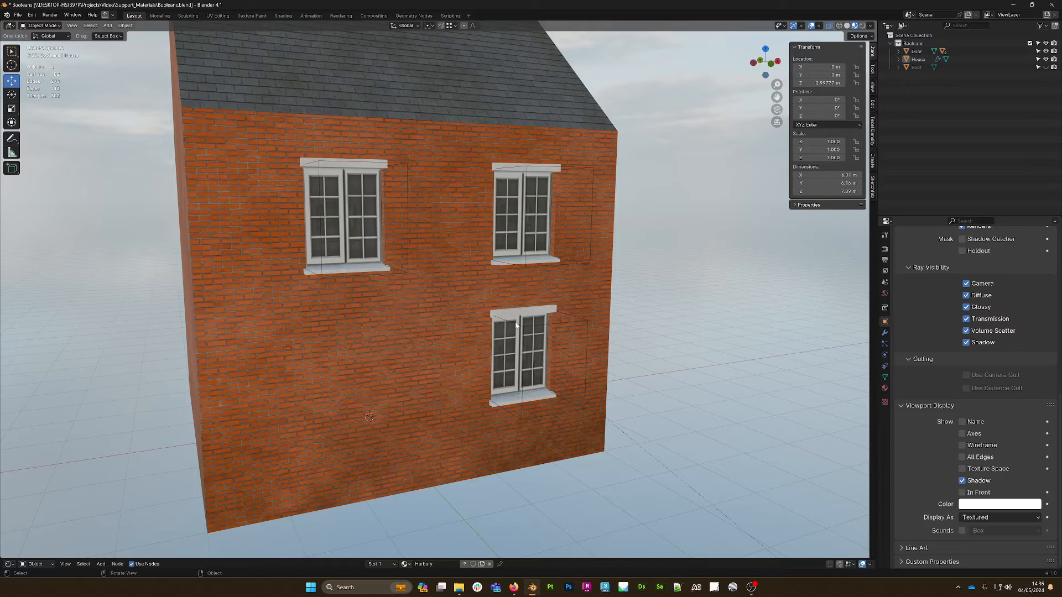
scroll(528, 318, down, 3)
middle_drag(546, 318, 684, 408)
- Add a third Boolean modifier to the House in Difference mode and pick the Door block as its object
click(799, 428)
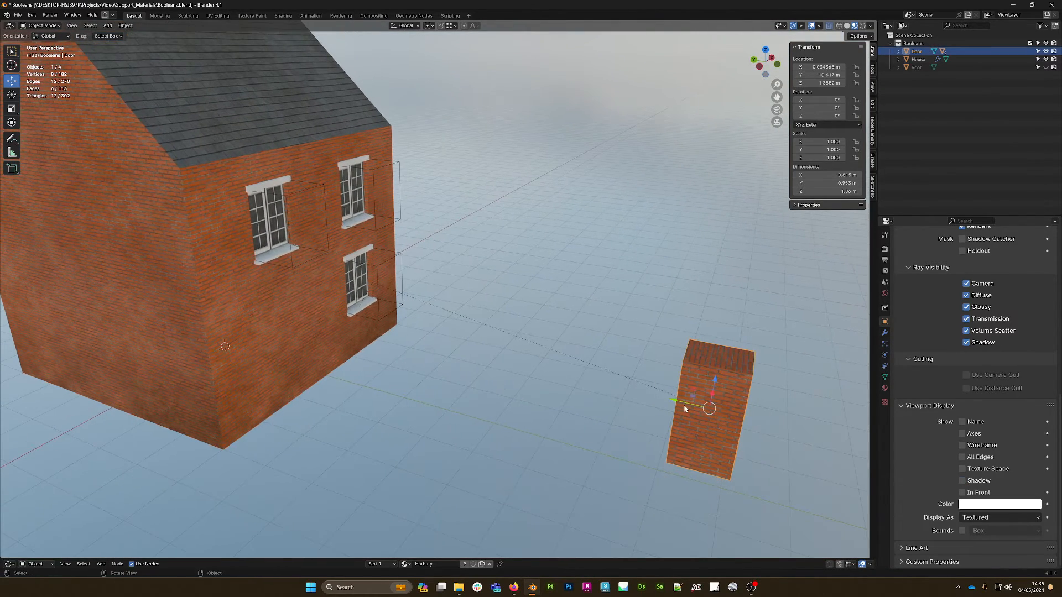
click(241, 347)
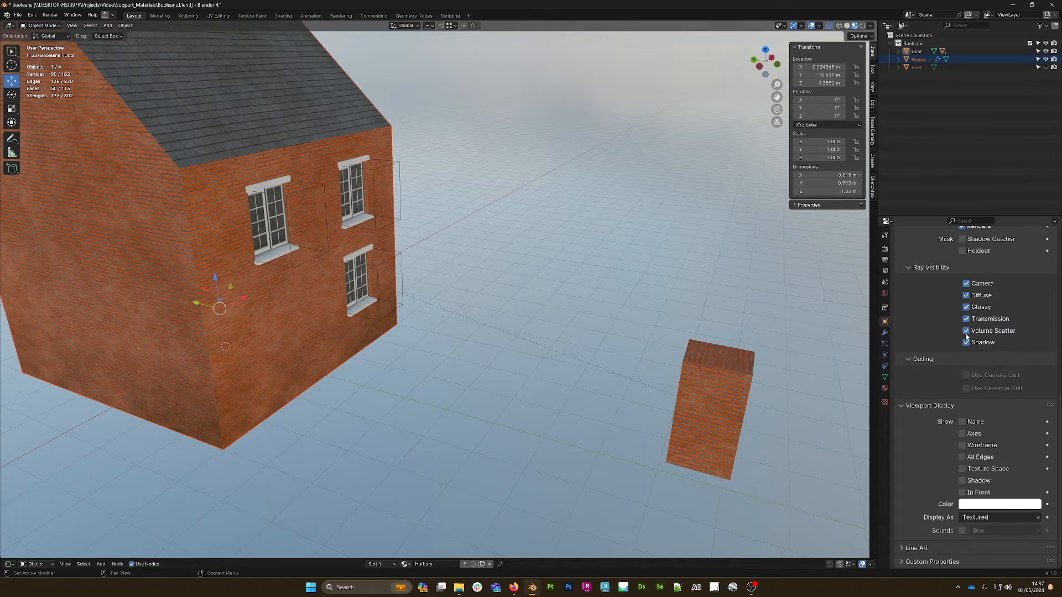
click(885, 334)
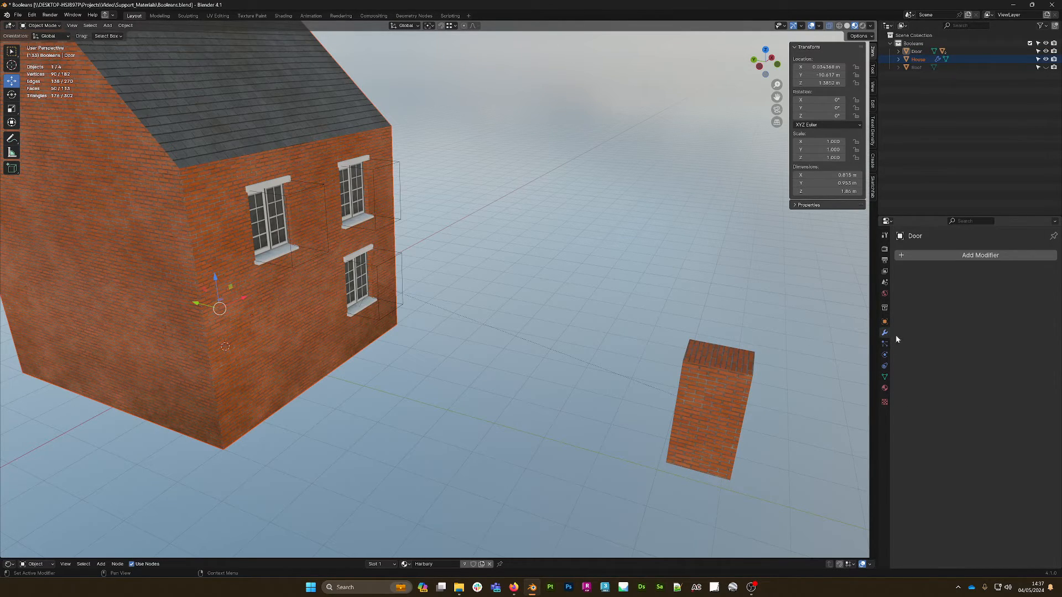
click(254, 388)
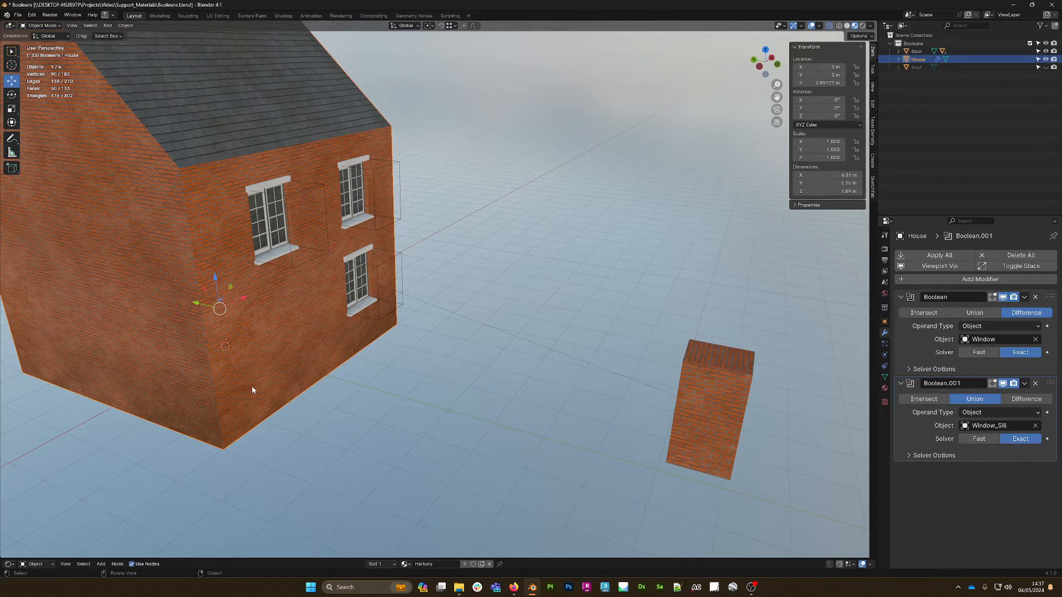
key(q)
click(779, 415)
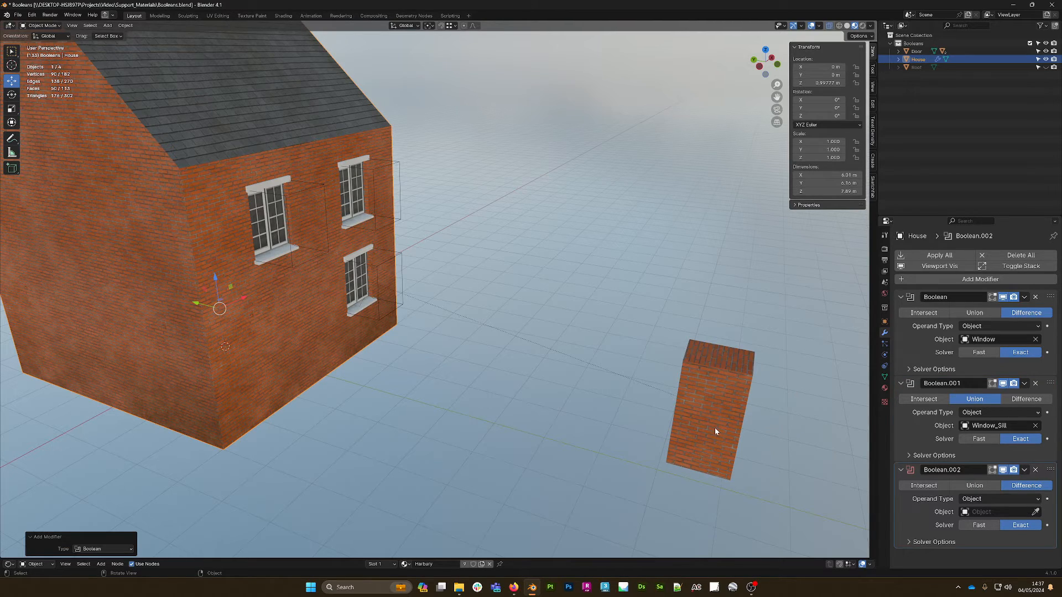
click(1035, 511)
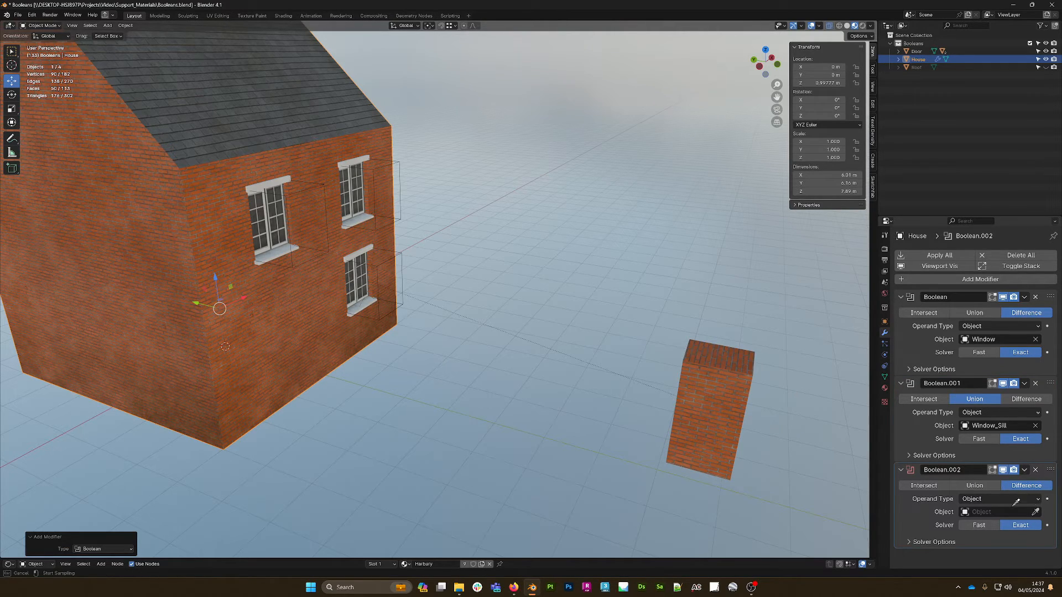
click(742, 428)
- Set the Door object's viewport display to Wire
shift+middle_drag(671, 428, 671, 384)
click(671, 384)
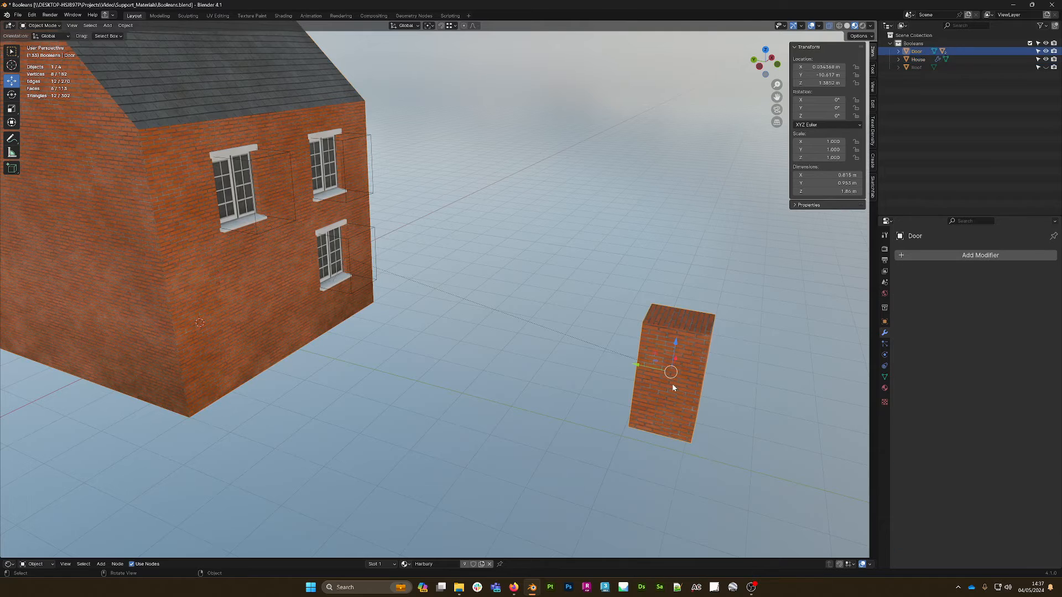
click(884, 321)
scroll(951, 511, down, 10)
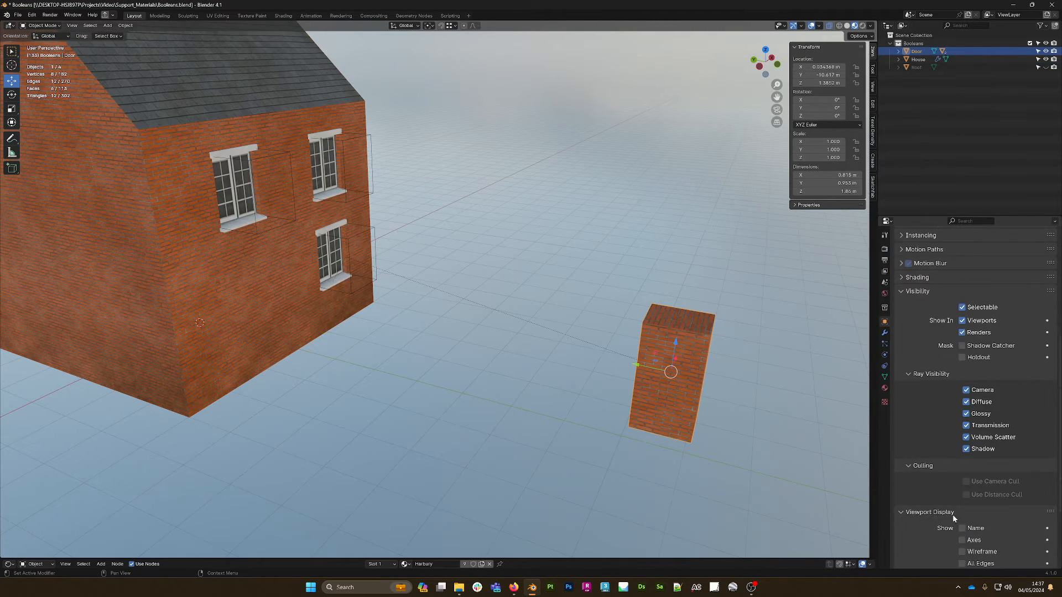
click(996, 517)
click(973, 541)
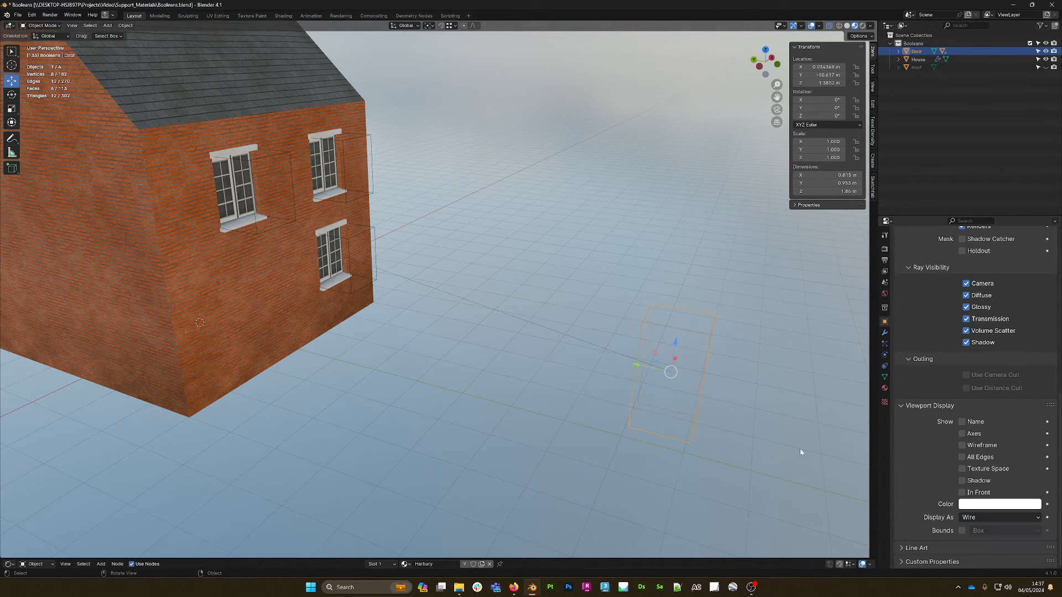
- Open the Door block in Edit Mode and move its whole mesh about 7.218 m along Y into the house's front wall
drag(634, 367, 411, 338)
right_click(411, 337)
key(Tab)
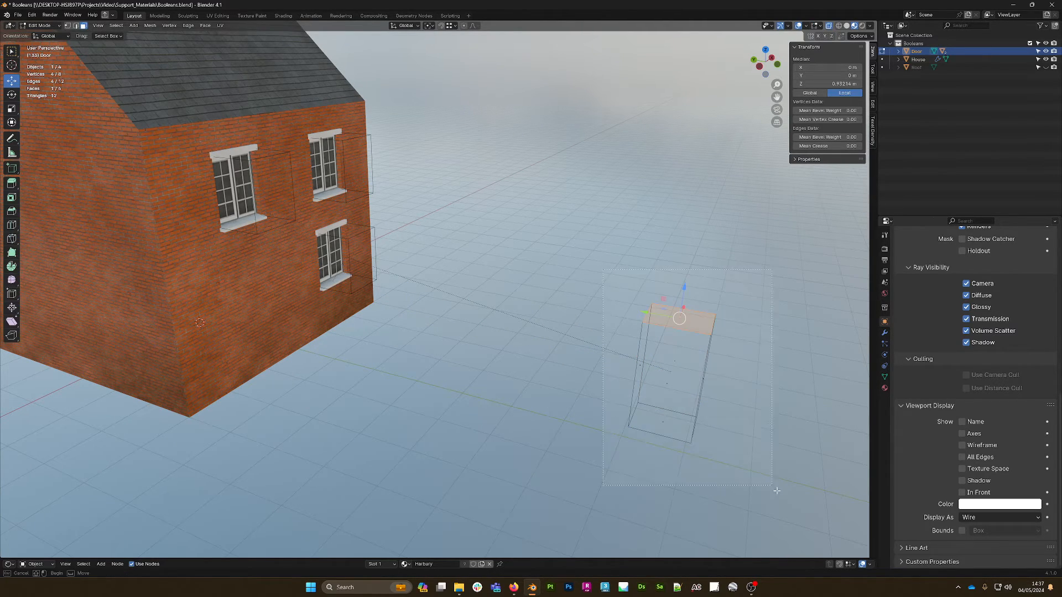
key(a)
drag(637, 364, 262, 331)
middle_drag(262, 332, 604, 385)
scroll(376, 336, up, 5)
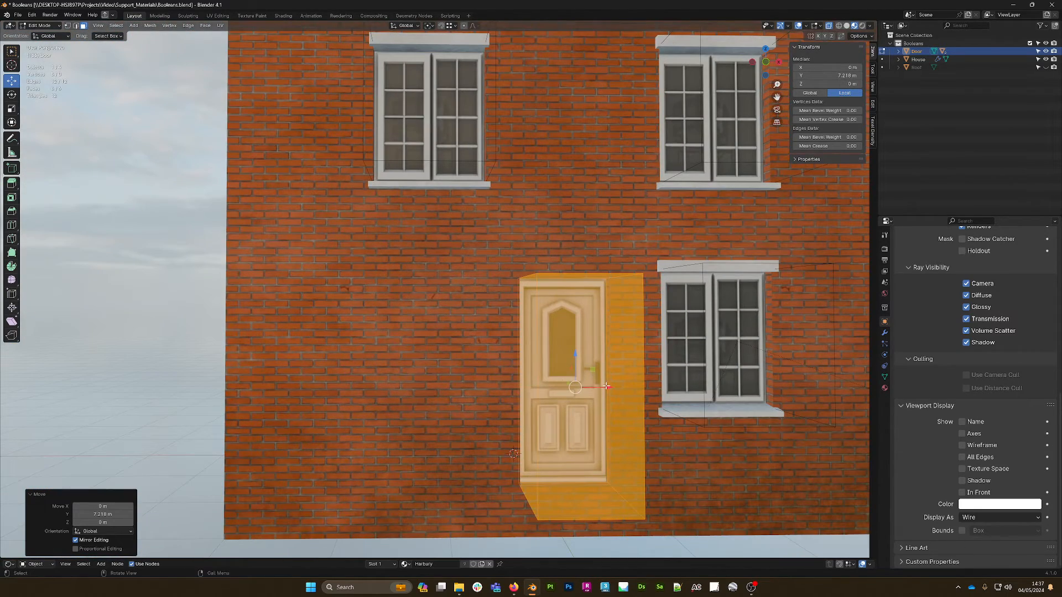
- Move the door mesh about -1.2 m along X, beneath the upper window nearest the gable corner, and return to Object Mode
drag(602, 386, 463, 386)
scroll(547, 373, down, 4)
scroll(546, 374, down, 2)
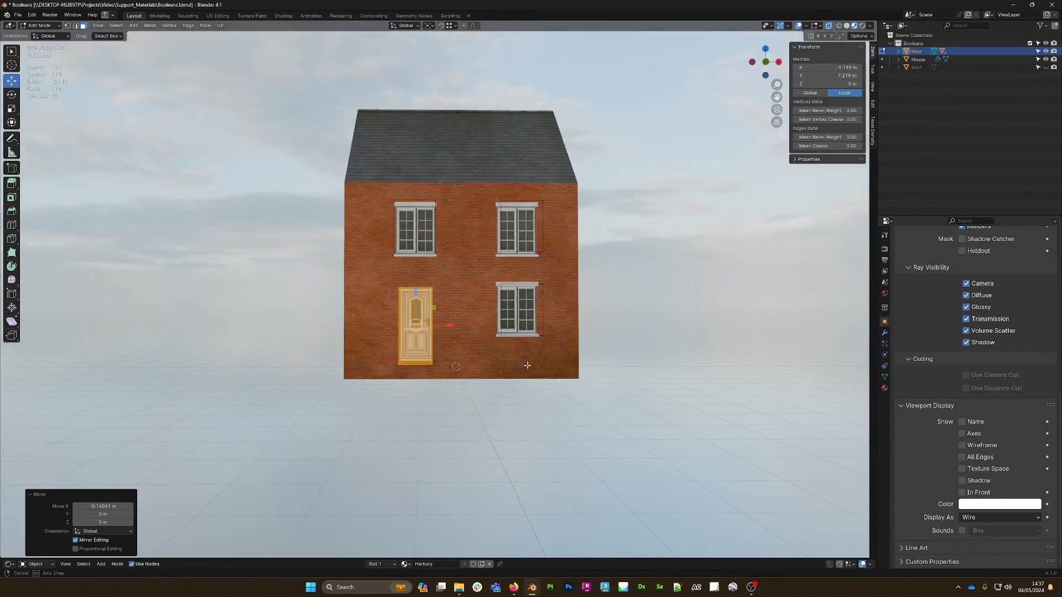
middle_drag(526, 364, 559, 389)
scroll(559, 389, up, 4)
key(Tab)
- Select the House and isolate it from the cutter objects to check the door and window openings
middle_drag(469, 362, 547, 390)
middle_drag(537, 298, 535, 296)
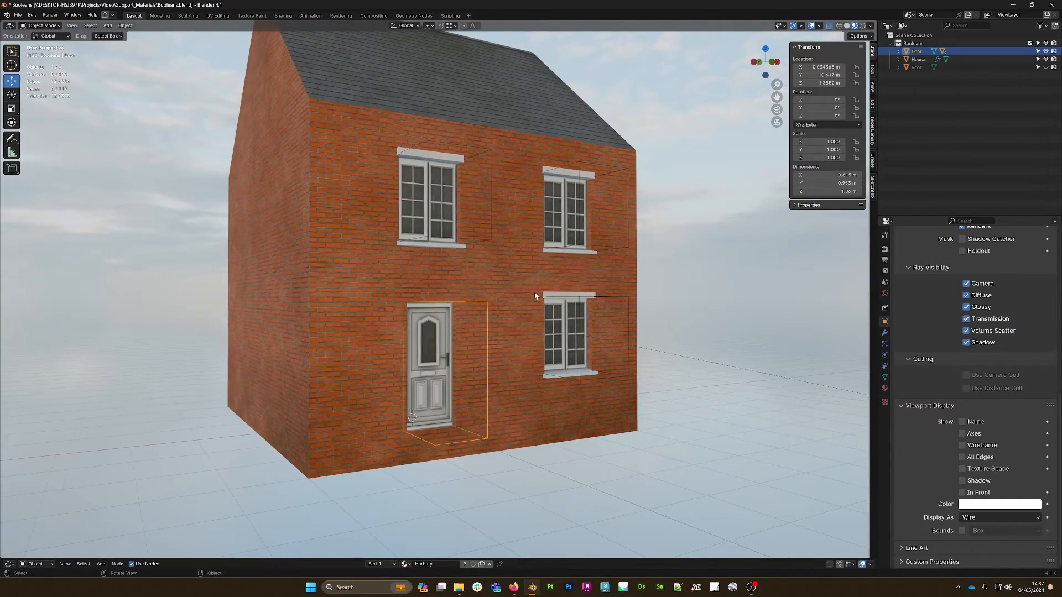
click(323, 267)
scroll(428, 280, down, 3)
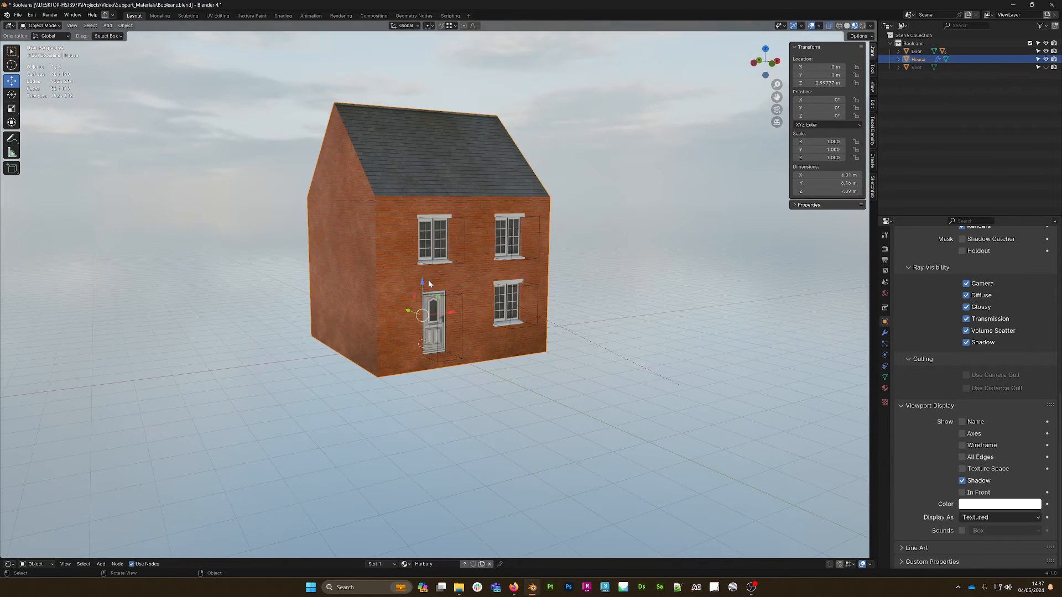
middle_drag(436, 285, 450, 285)
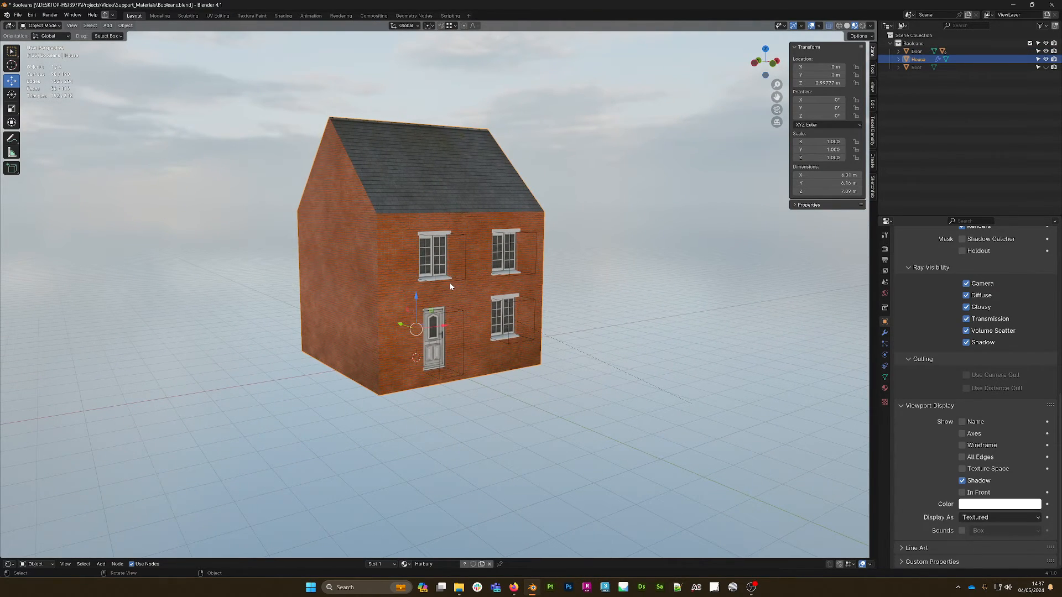
key(KP_Divide)
middle_drag(540, 357, 492, 285)
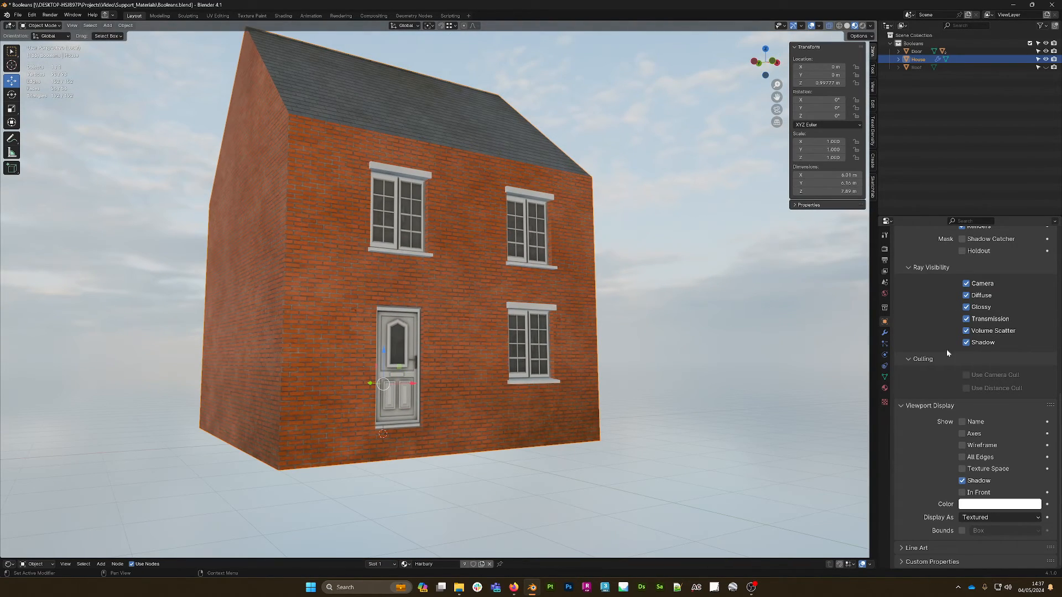
- Apply all Boolean modifiers on the House and open the resulting mesh in Edit Mode
click(884, 334)
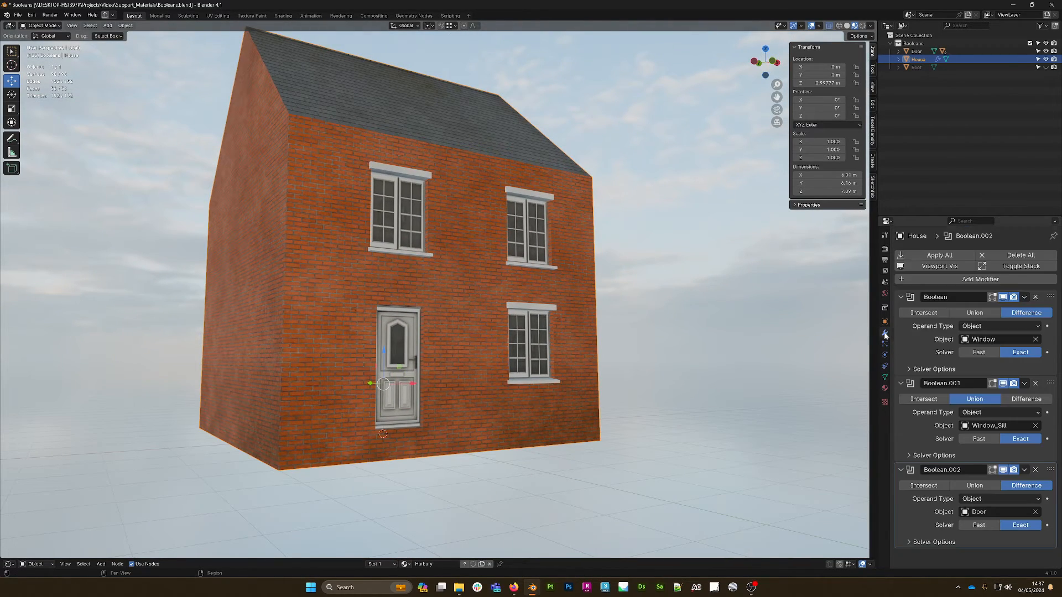
click(921, 259)
middle_drag(663, 315, 689, 320)
click(688, 320)
click(568, 293)
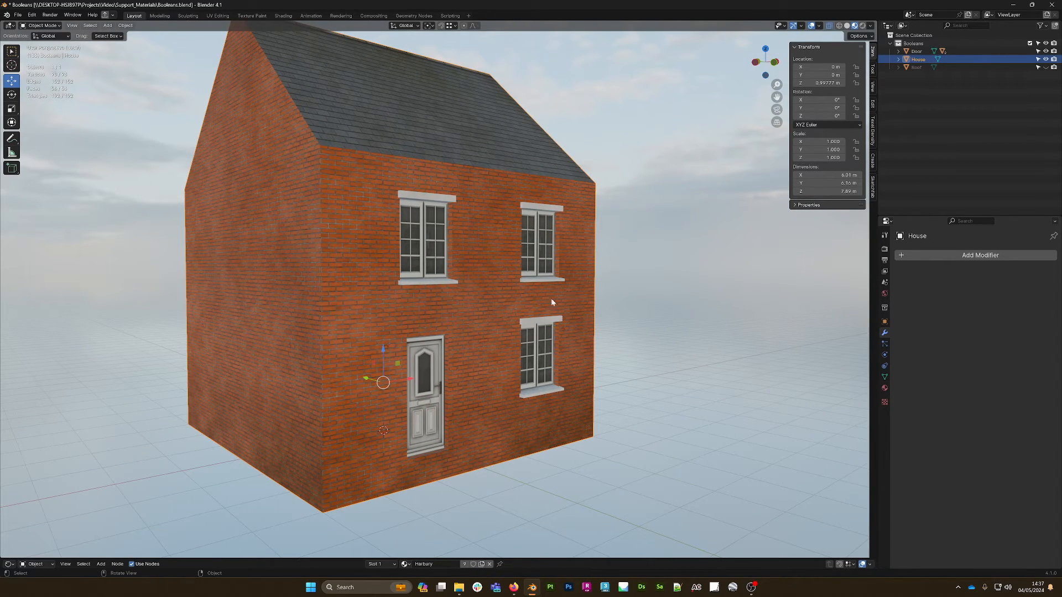
scroll(551, 298, up, 4)
middle_drag(512, 313, 534, 287)
shift+middle_drag(512, 221, 520, 289)
key(Tab)
- Examine the house mesh's edges and faces around the door, windows and underside for the topology left by the Booleans
scroll(562, 299, down, 3)
scroll(538, 292, up, 3)
scroll(516, 293, down, 3)
shift+middle_drag(487, 338, 518, 303)
shift+middle_drag(458, 261, 520, 349)
scroll(518, 348, up, 2)
middle_drag(599, 310, 702, 318)
scroll(538, 327, down, 3)
middle_drag(597, 341, 450, 384)
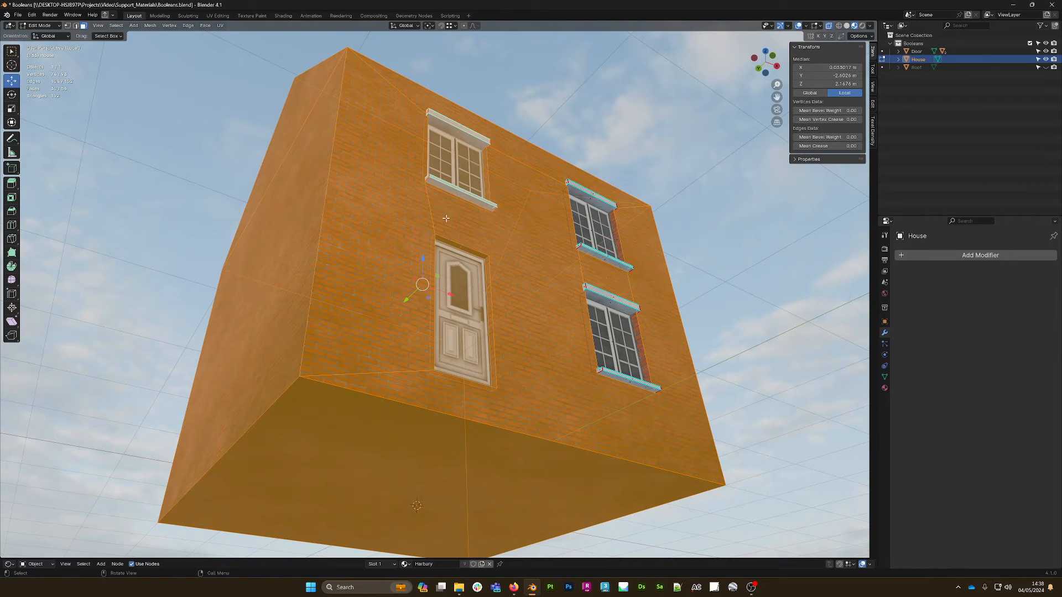
middle_drag(405, 143, 544, 257)
scroll(591, 337, down, 5)
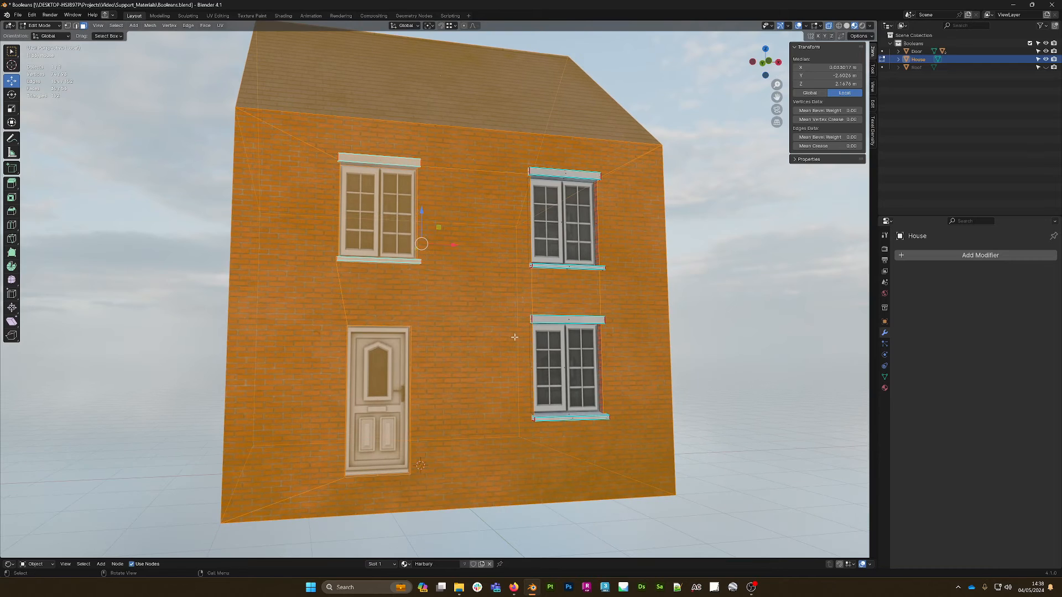
scroll(459, 360, up, 3)
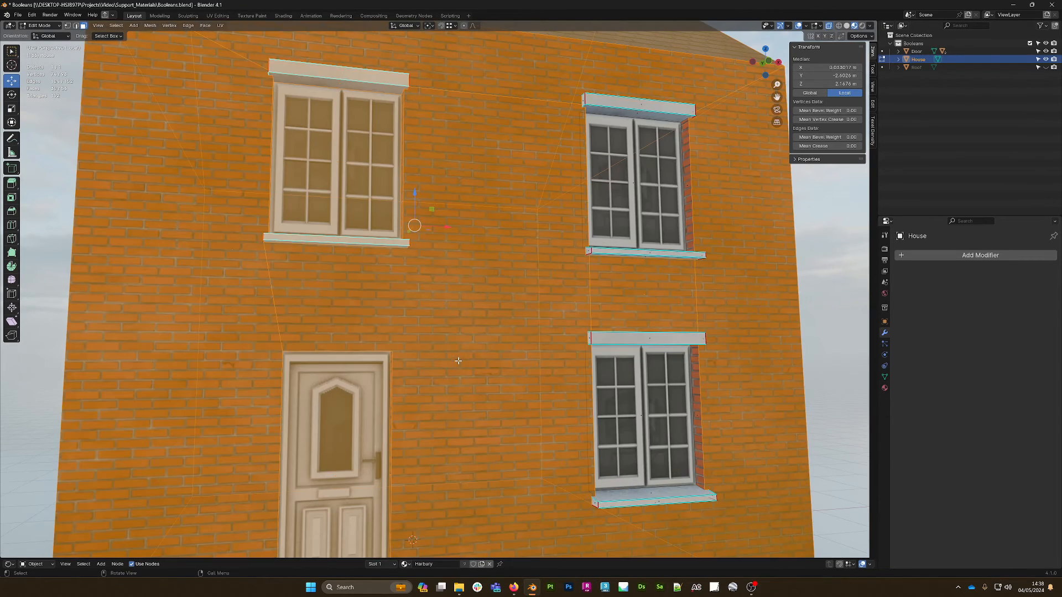
scroll(715, 337, down, 2)
scroll(550, 345, down, 5)
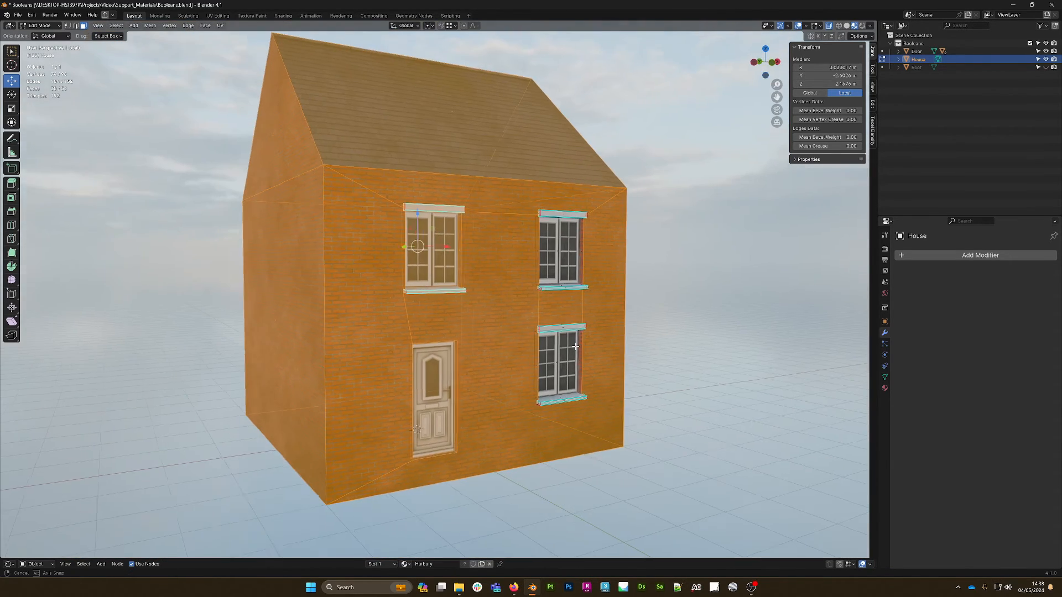
- Select the entire House mesh and triangulate its faces
key(alt+a)
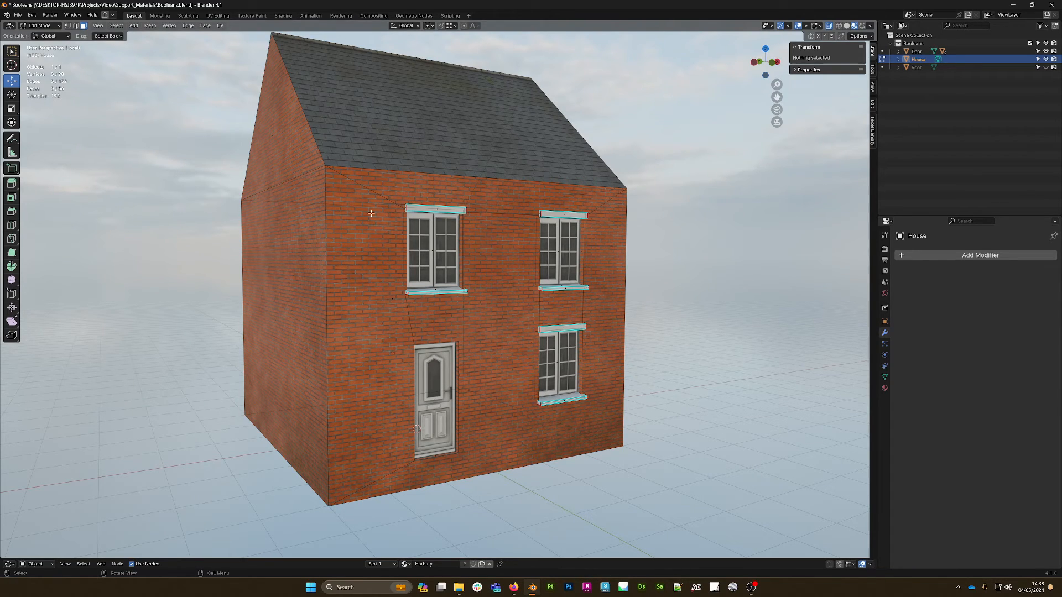
key(a)
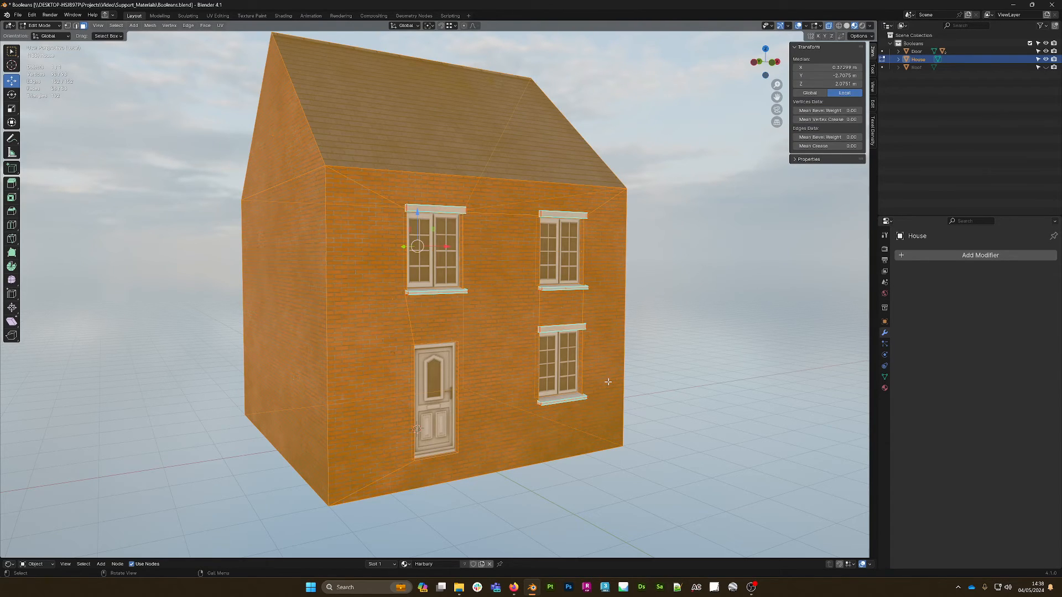
key(ctrl+t)
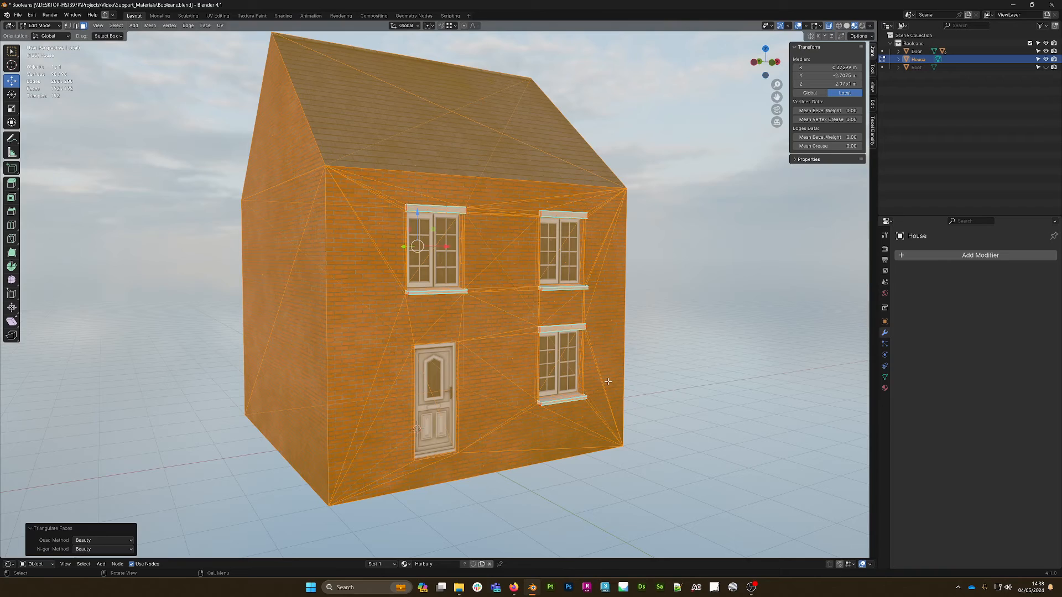
mouse_move(589, 380)
middle_down()
mouse_move(553, 346)
mouse_move(596, 361)
middle_up()
scroll(578, 367, up, 2)
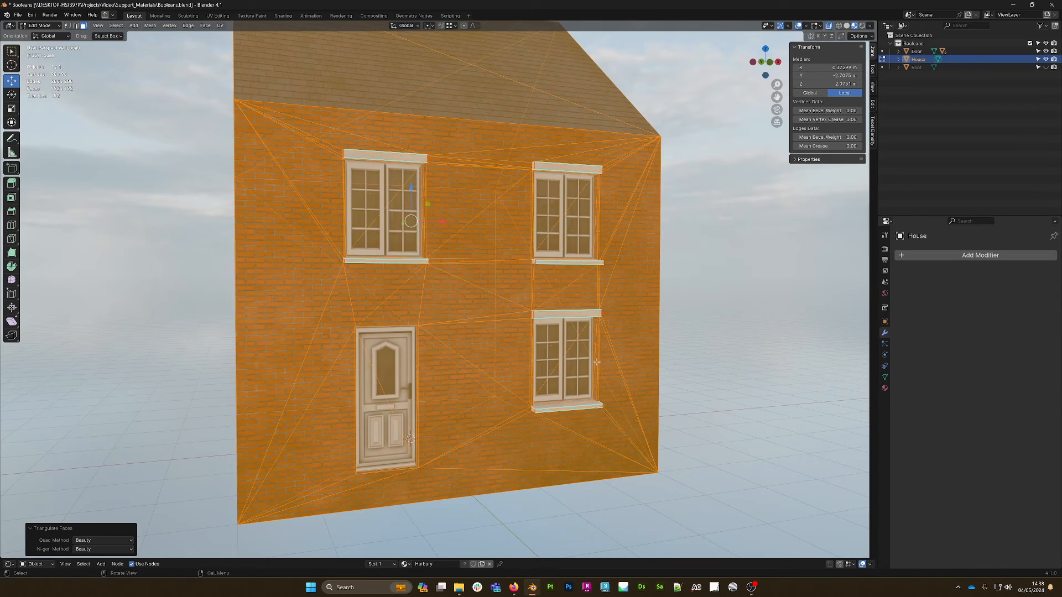
- Convert the triangulated House faces with Tris to Quads and clear the selection
key(alt)
key(alt+j)
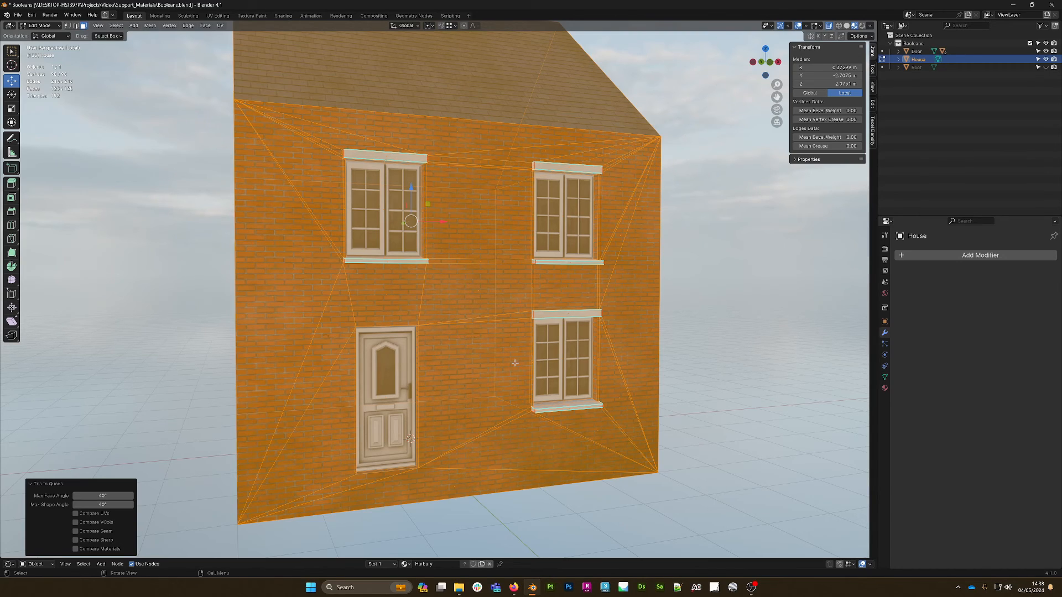
click(718, 327)
- Inspect the cleaned-up edges around the window frames, lintels and sills up close and across the whole front wall
middle_drag(547, 335, 566, 333)
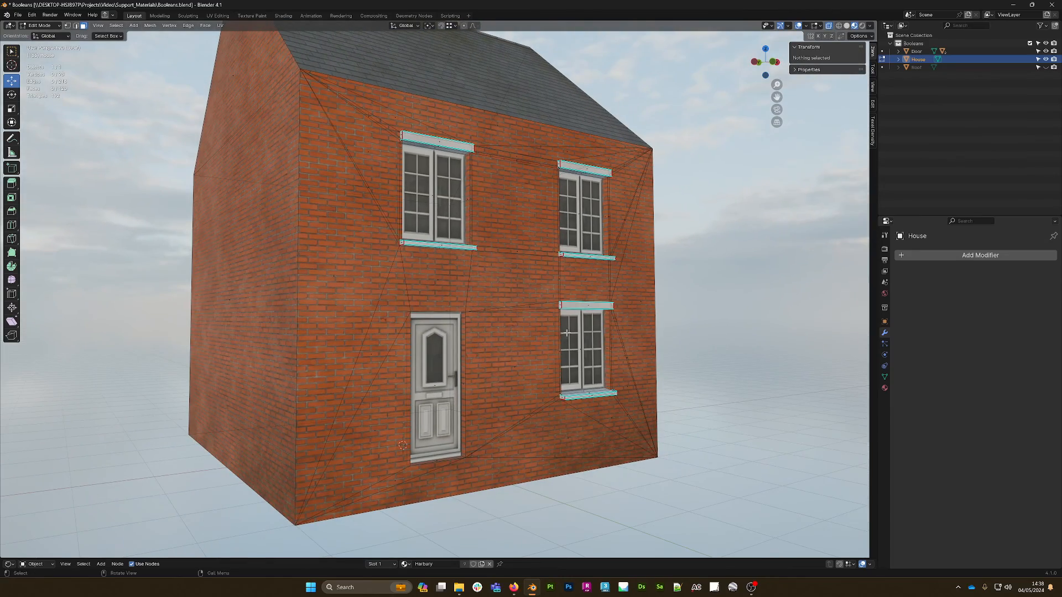
mouse_move(511, 275)
shift+middle_down()
mouse_move(533, 308)
mouse_move(515, 288)
shift+middle_up()
scroll(483, 280, up, 4)
shift+middle_drag(382, 141, 546, 218)
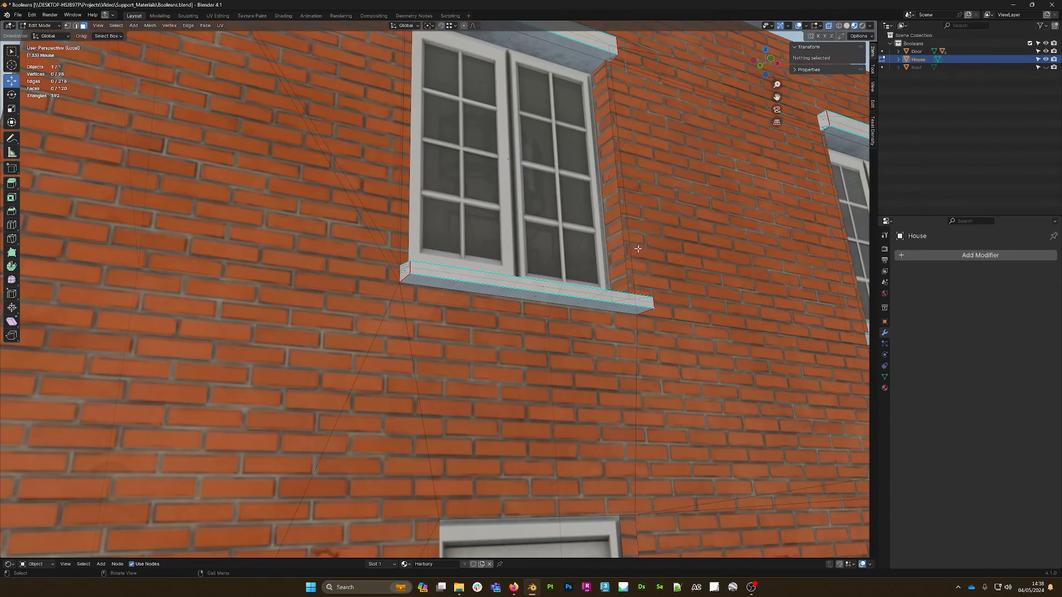
scroll(588, 156, down, 5)
middle_drag(611, 217, 614, 251)
scroll(615, 251, up, 6)
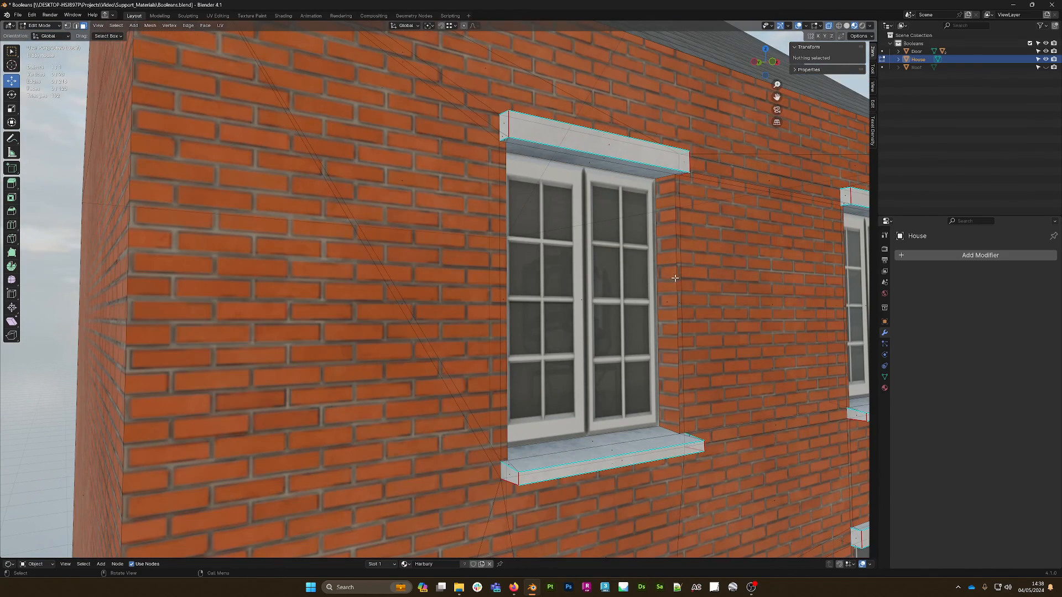
shift+middle_drag(719, 284, 685, 277)
shift+middle_drag(771, 267, 734, 260)
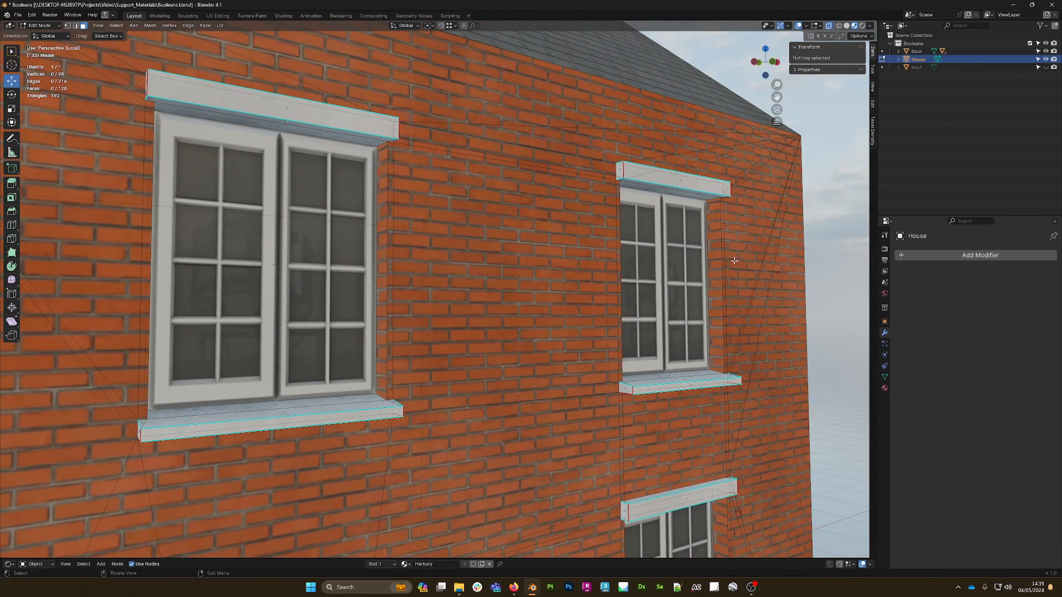
shift+middle_drag(585, 457, 576, 291)
scroll(590, 378, down, 6)
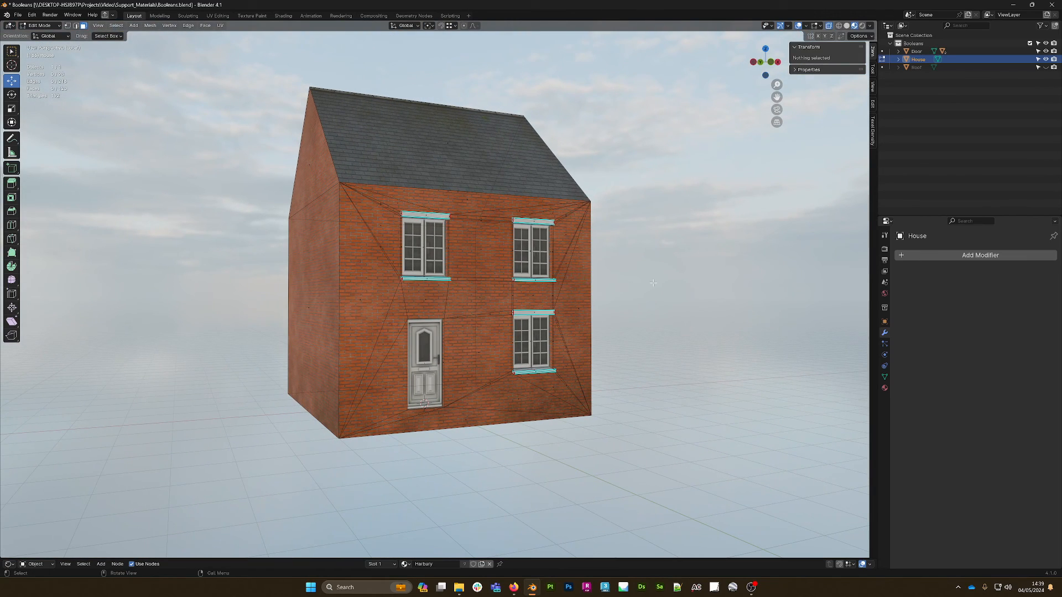